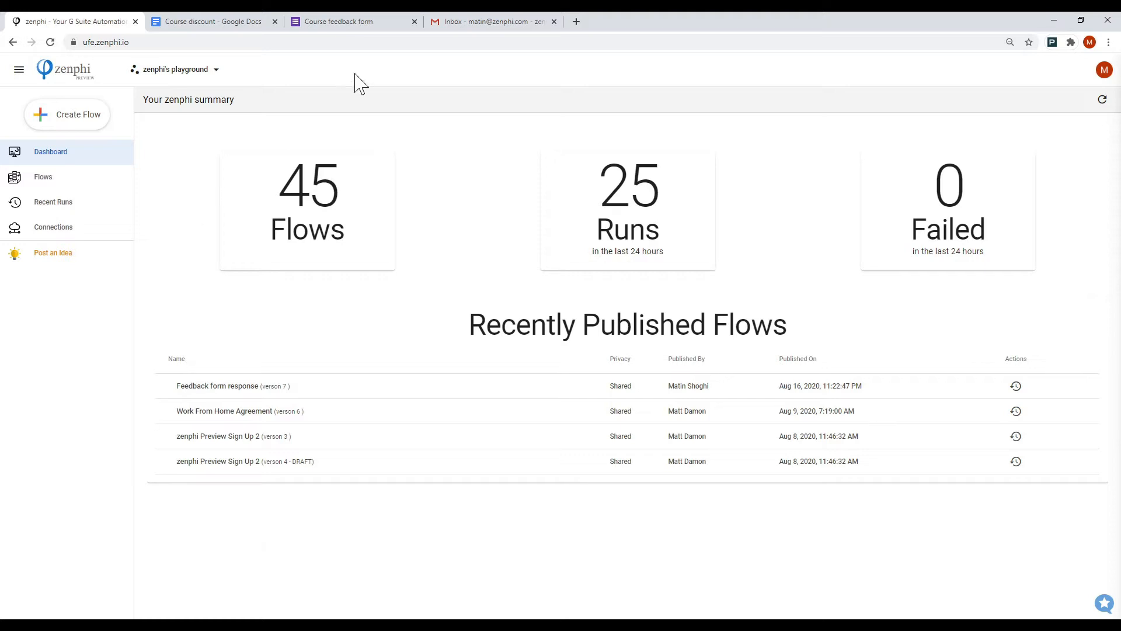
Review the Course discount template document and the Course feedback form's questions, then return to the zenphi dashboard.
click(222, 21)
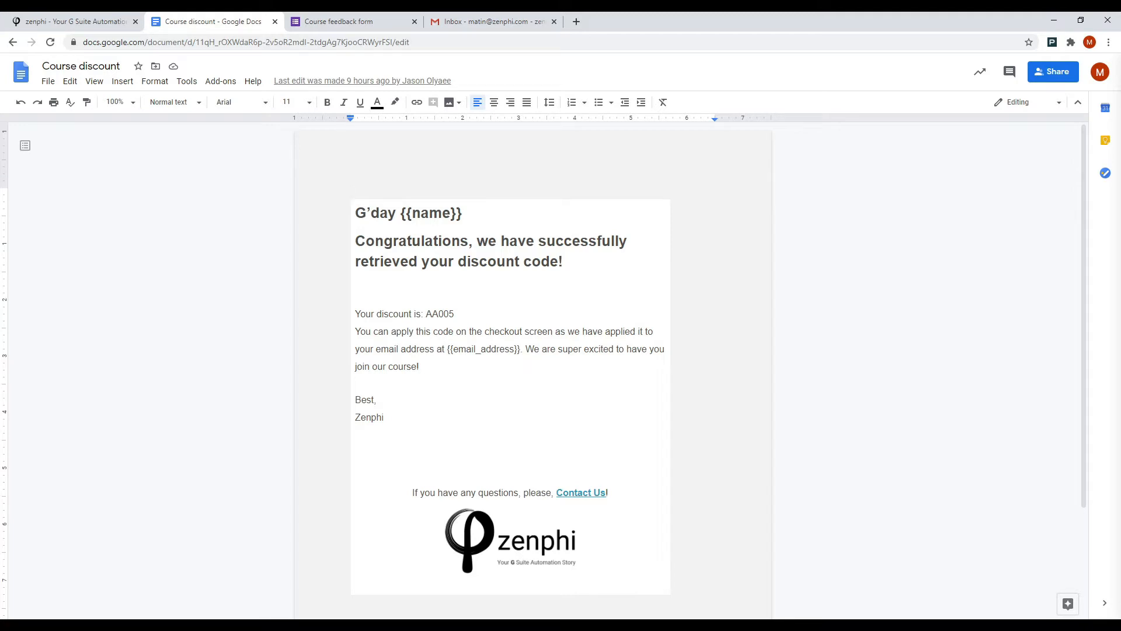
click(358, 22)
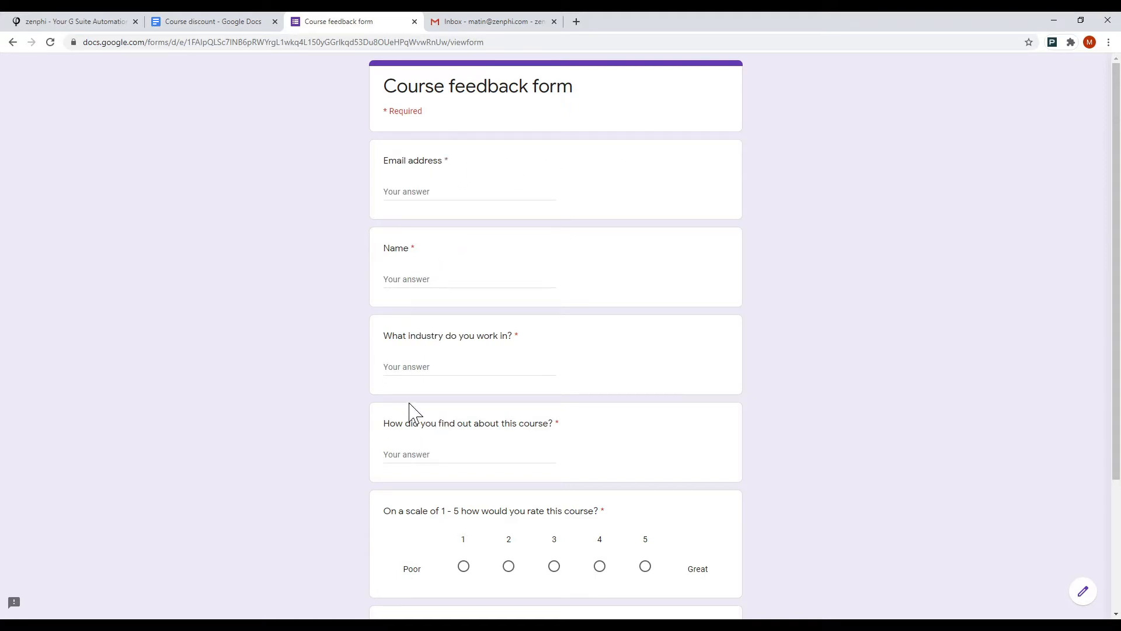
scroll(407, 407, down, 3)
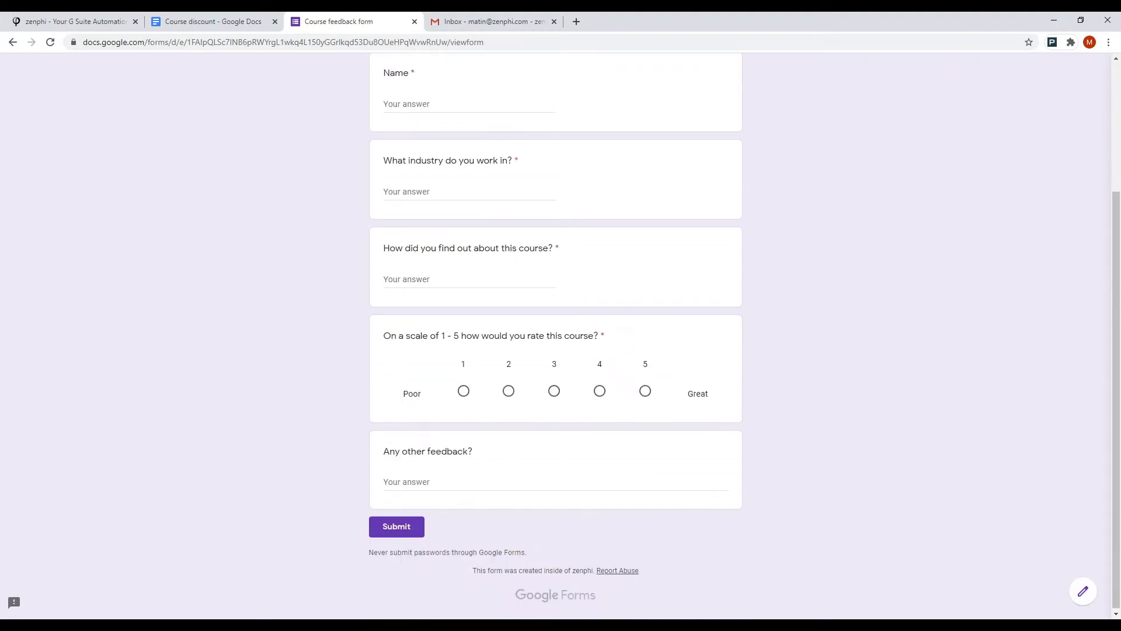
scroll(325, 233, up, 3)
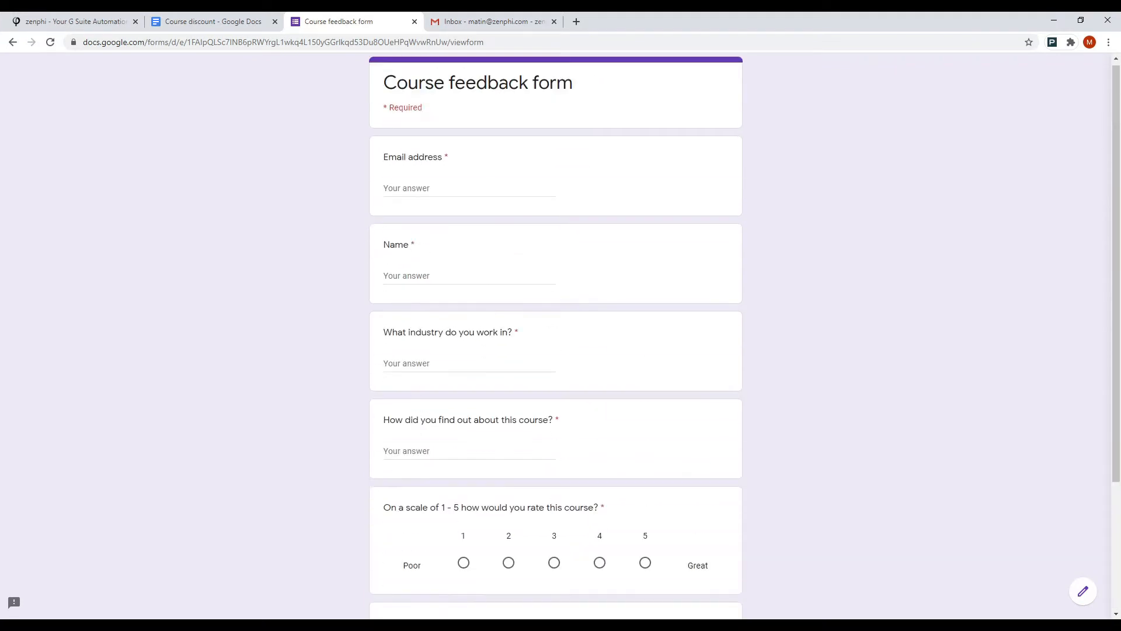
click(67, 22)
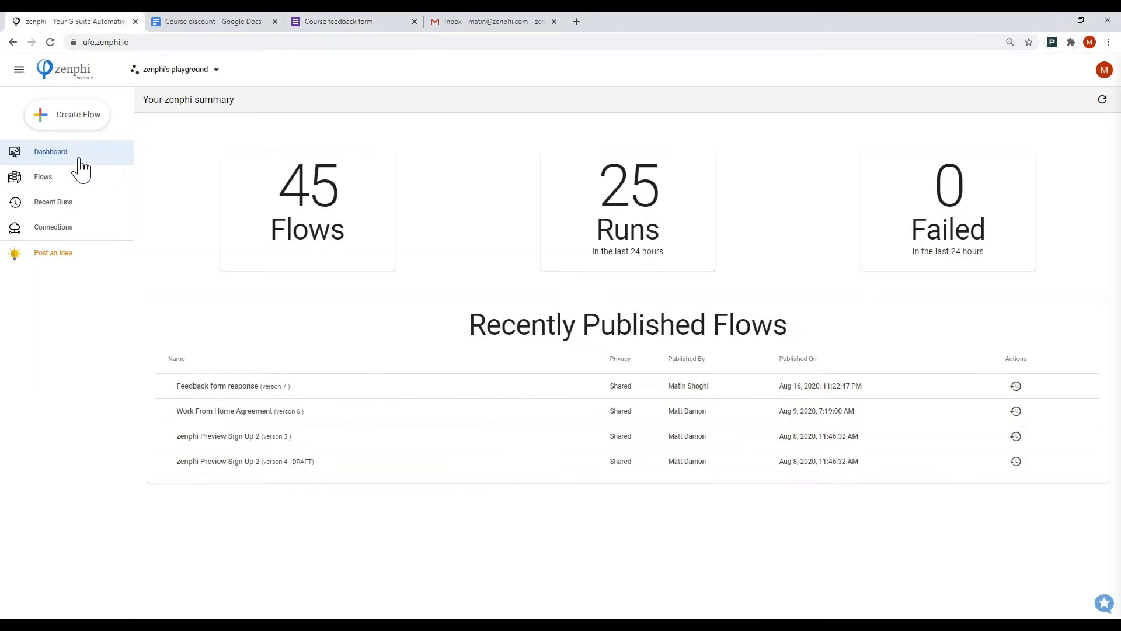
Create a new flow named "Discount email" that starts on a new Google Forms response.
click(81, 121)
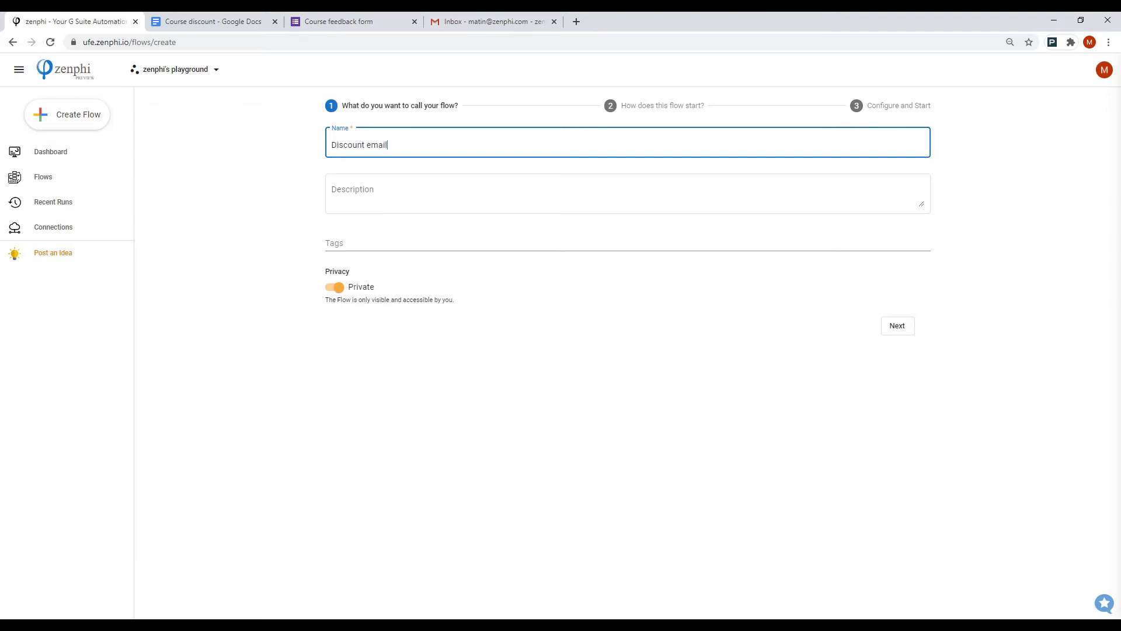
click(897, 326)
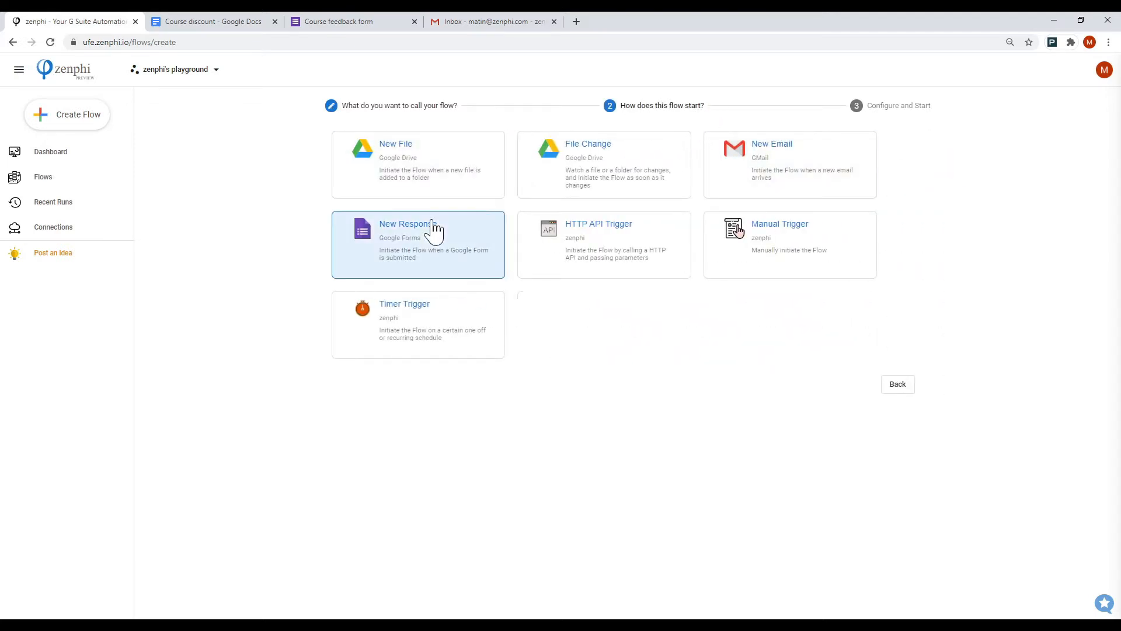
click(468, 237)
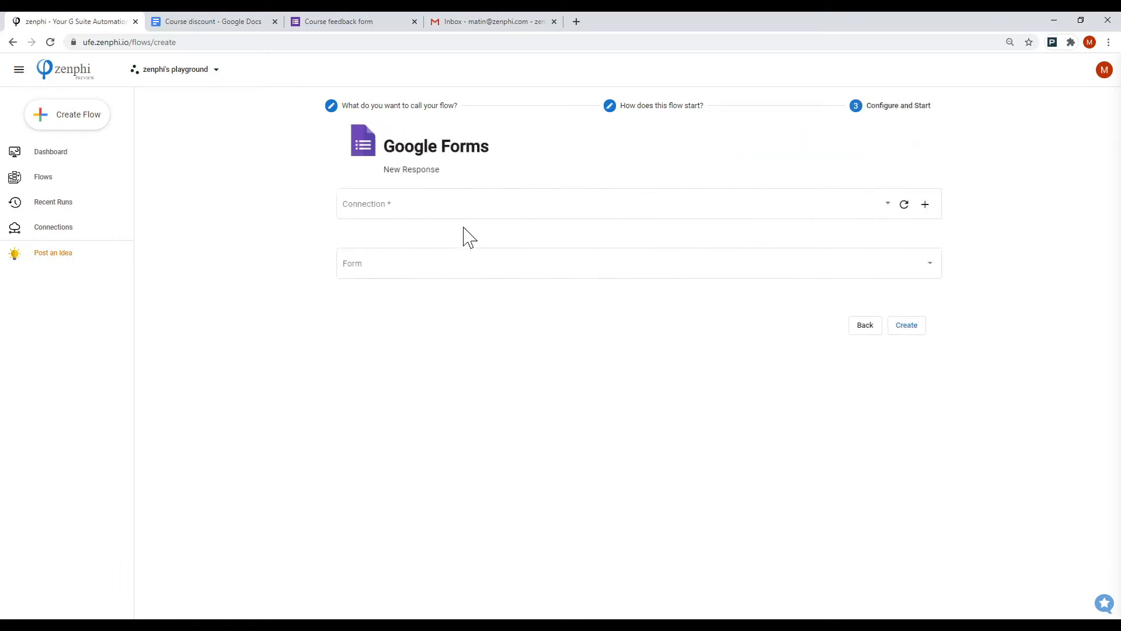
Configure the trigger with the second listed Google Forms connection and the Course feedback form, and create the flow.
click(681, 213)
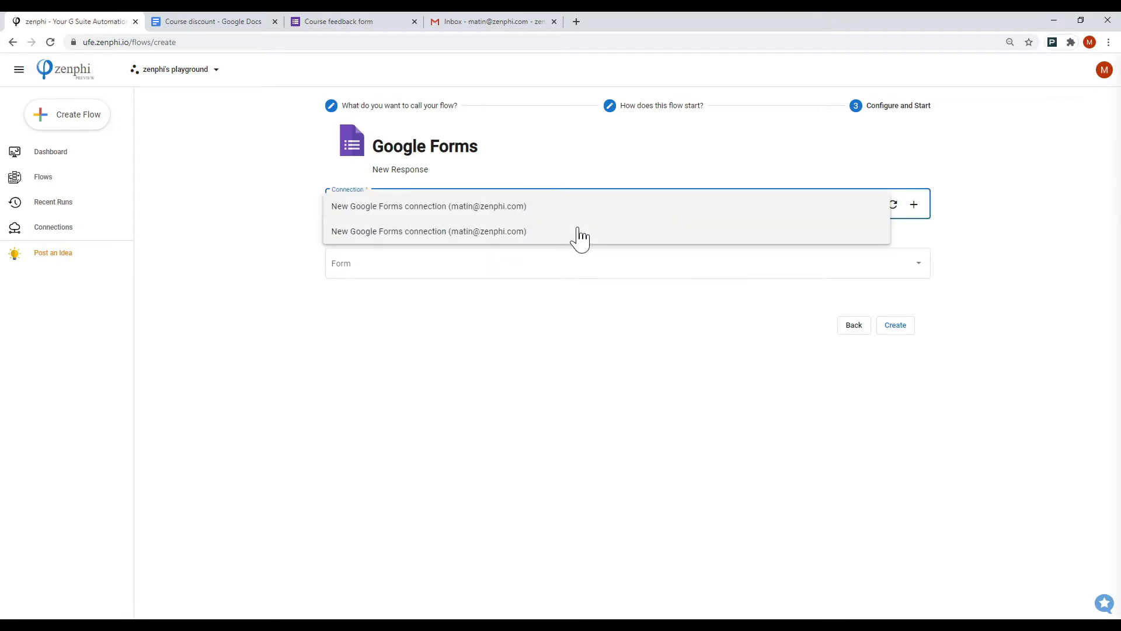
click(578, 235)
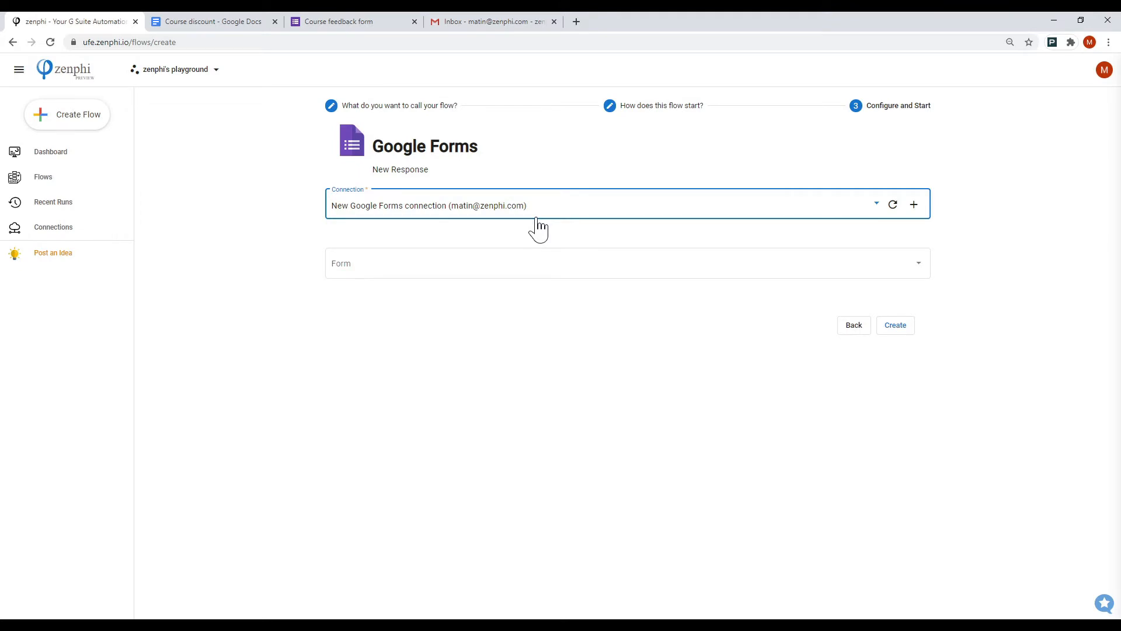
click(491, 257)
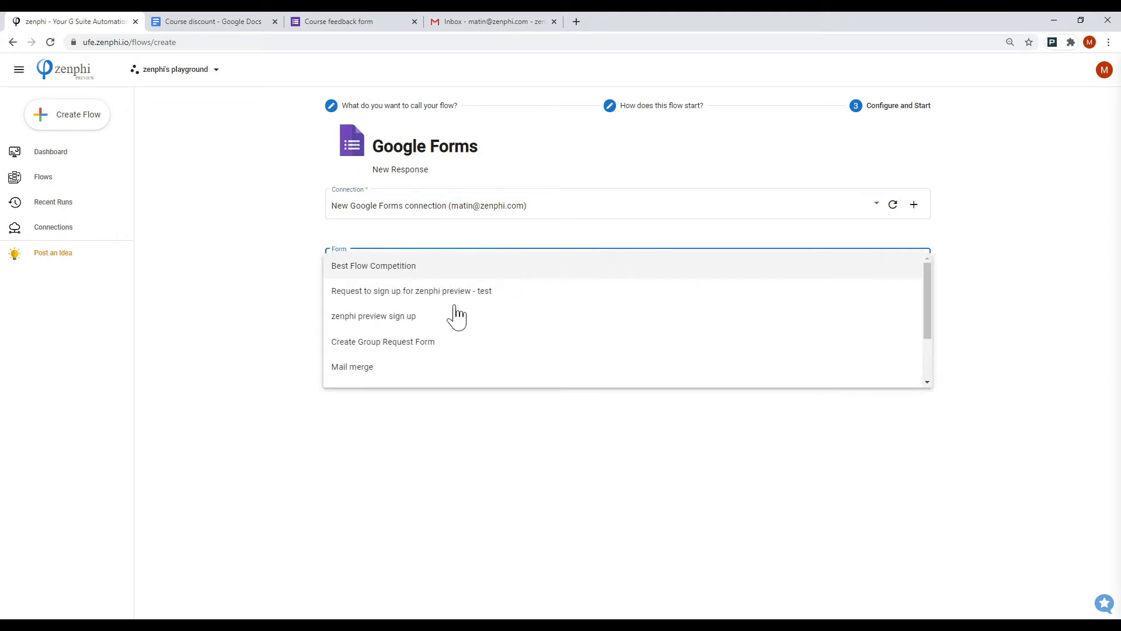
scroll(462, 350, down, 2)
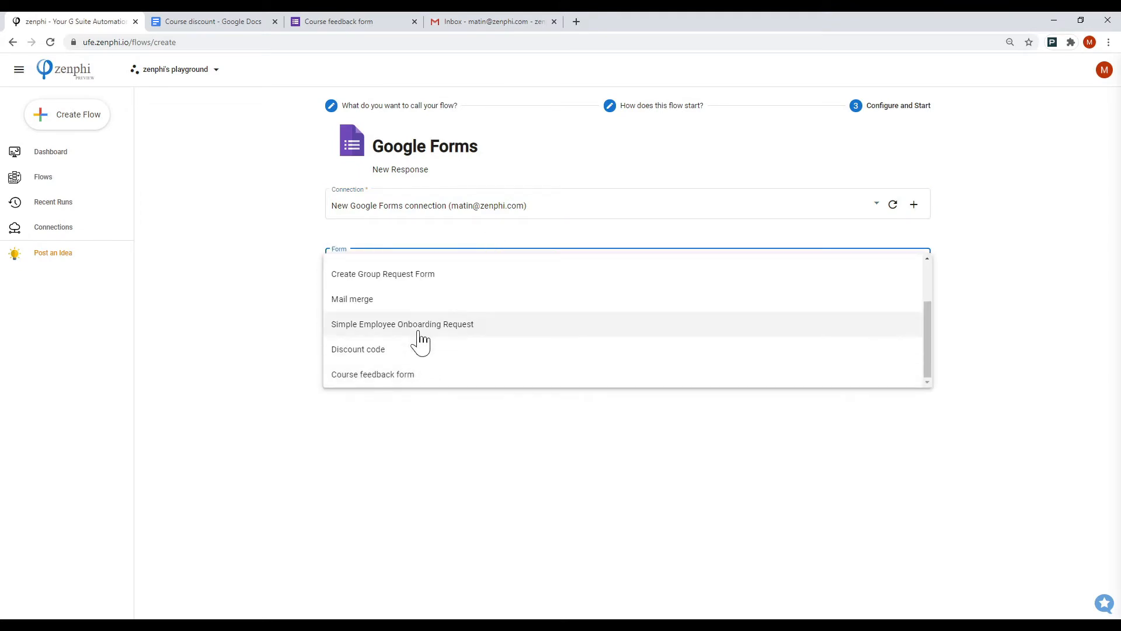
click(377, 385)
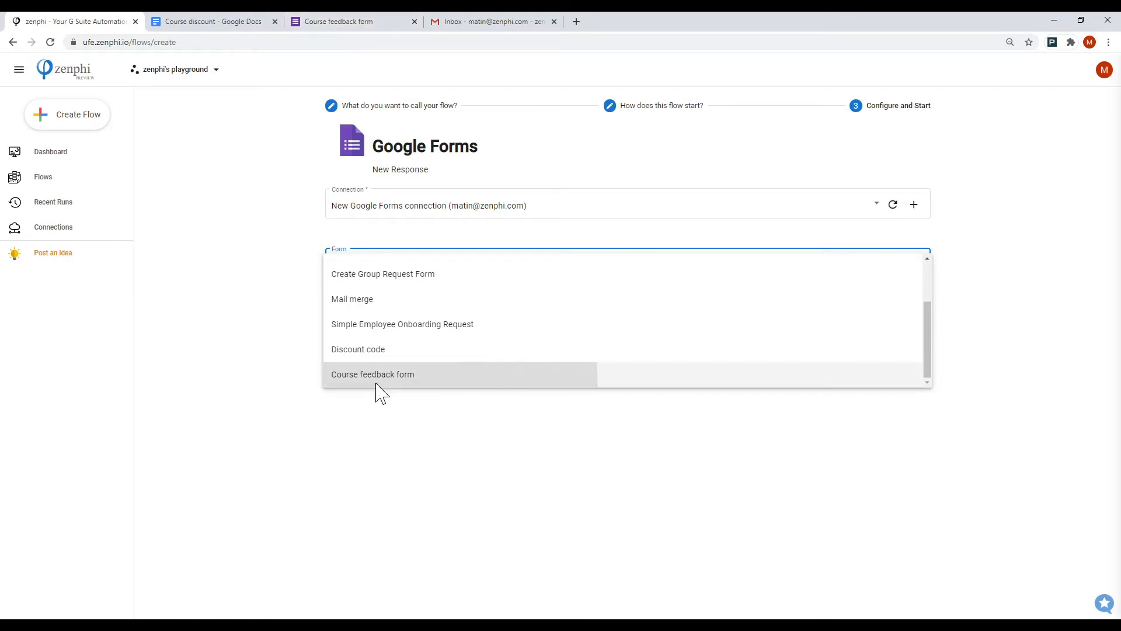
click(897, 328)
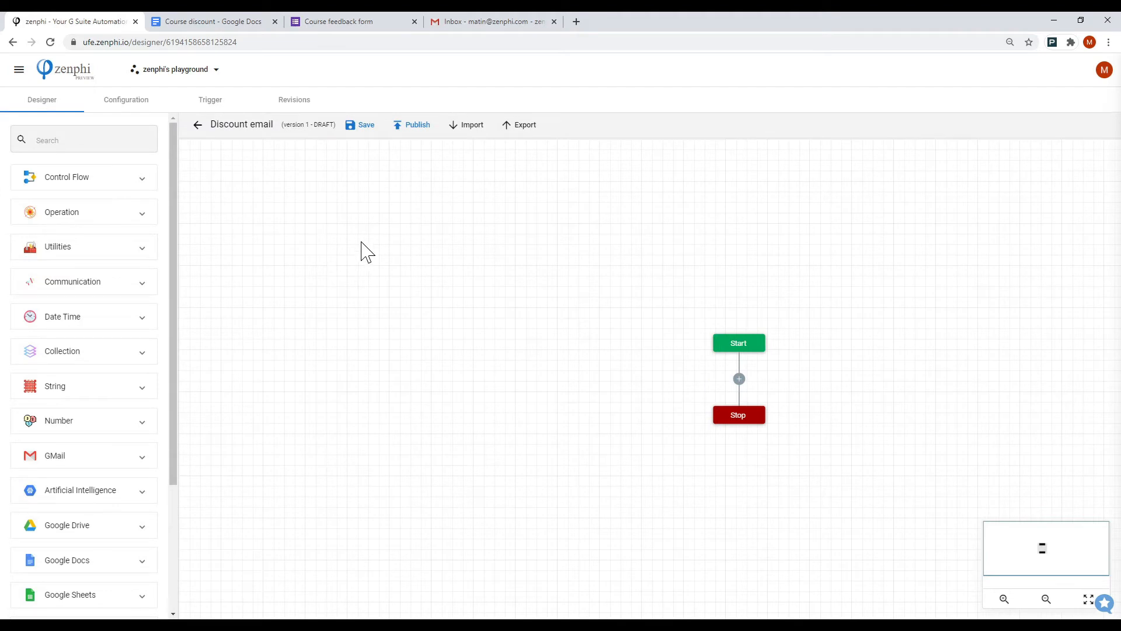
Find the Generate Document action and add it to the flow between Start and Stop.
click(122, 140)
text(gene)
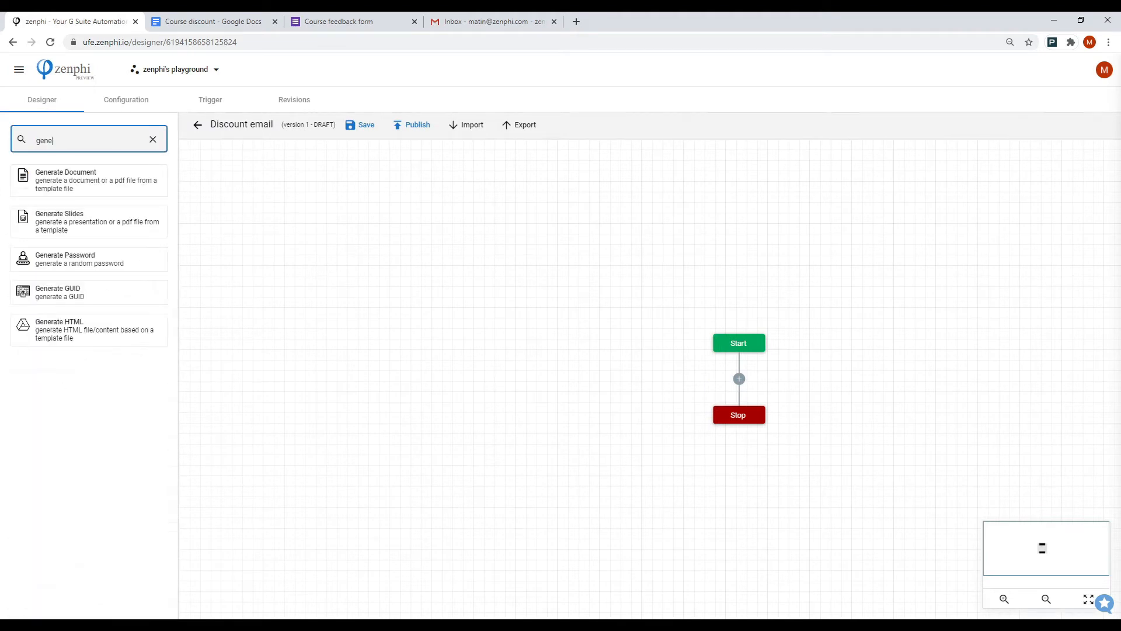
drag(113, 187, 743, 385)
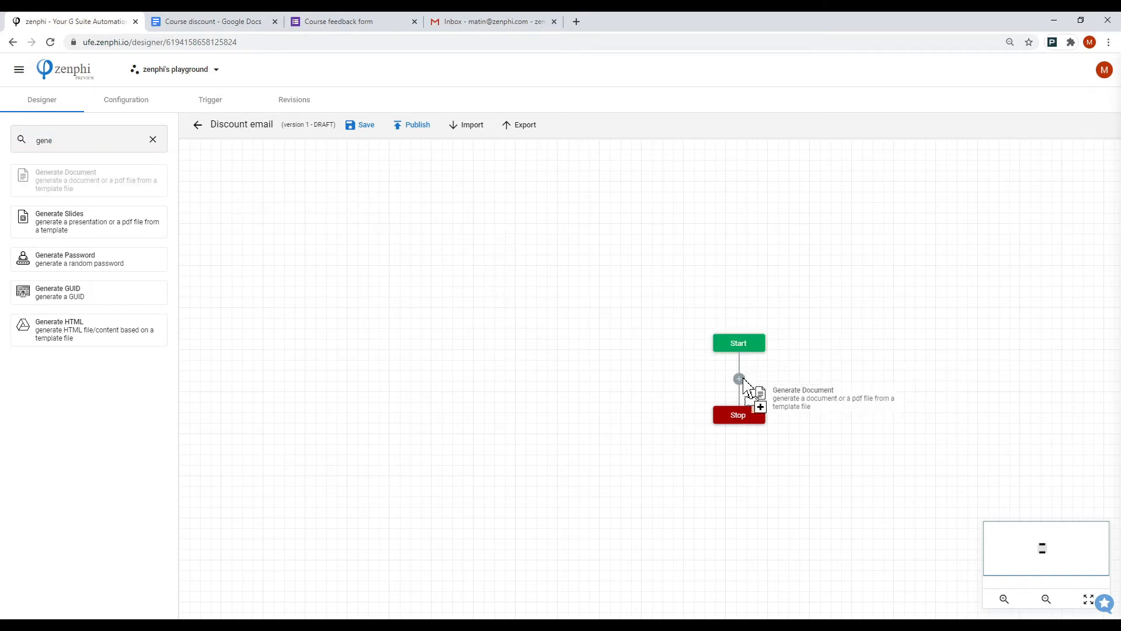
drag(744, 385, 740, 380)
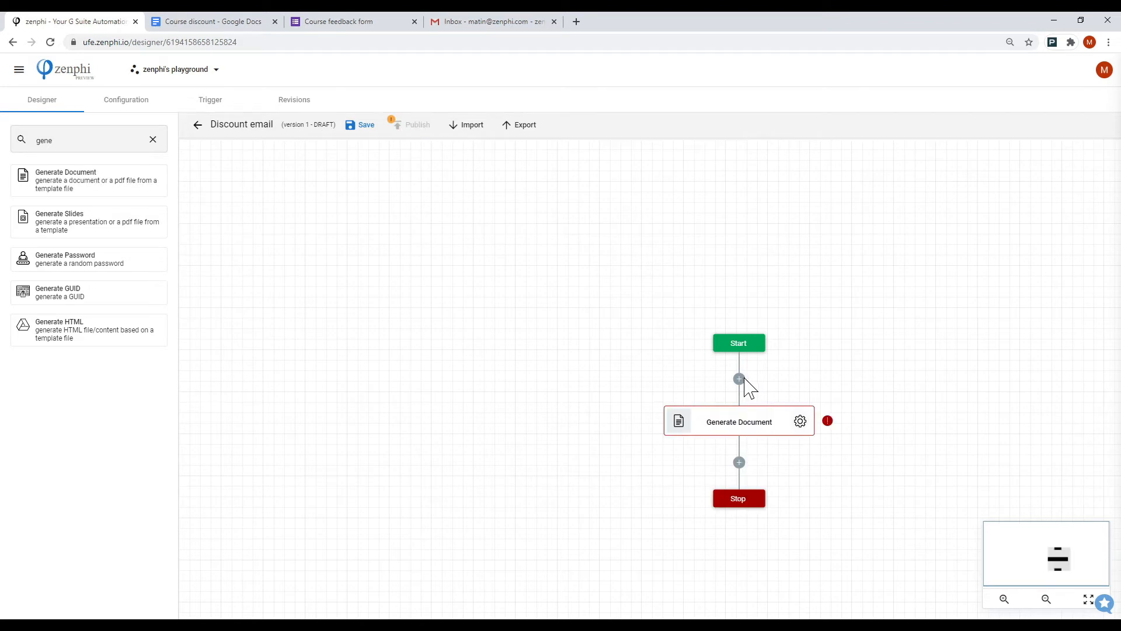
Set the Generate Document action's Google Drive connection and choose Course discount from My Drive as its template file.
click(800, 422)
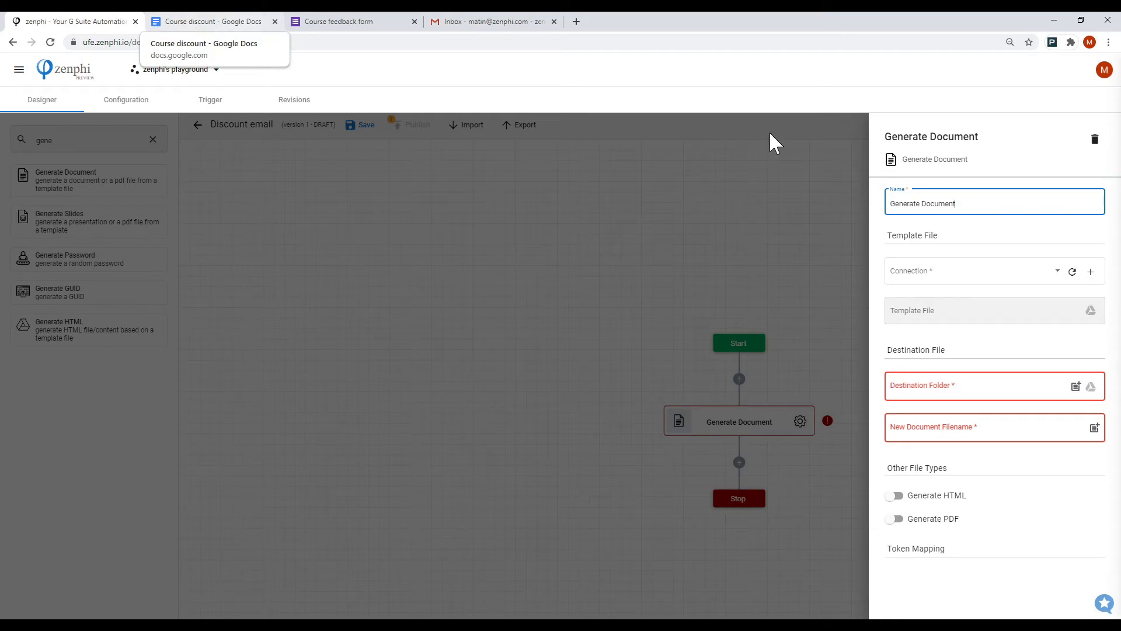
click(971, 279)
click(967, 295)
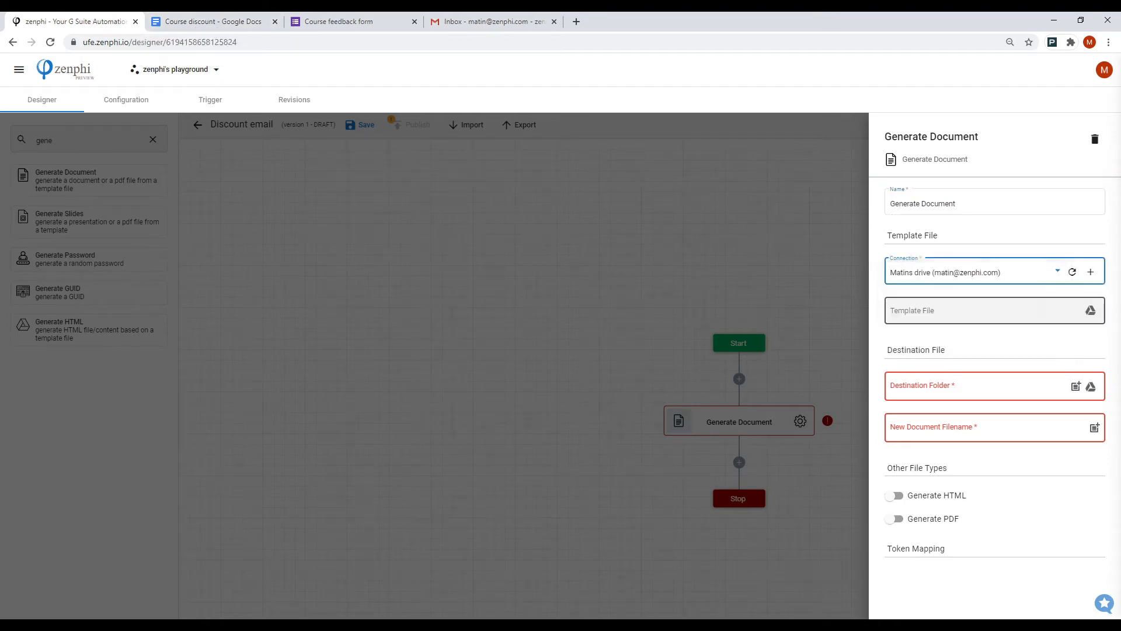
click(1090, 311)
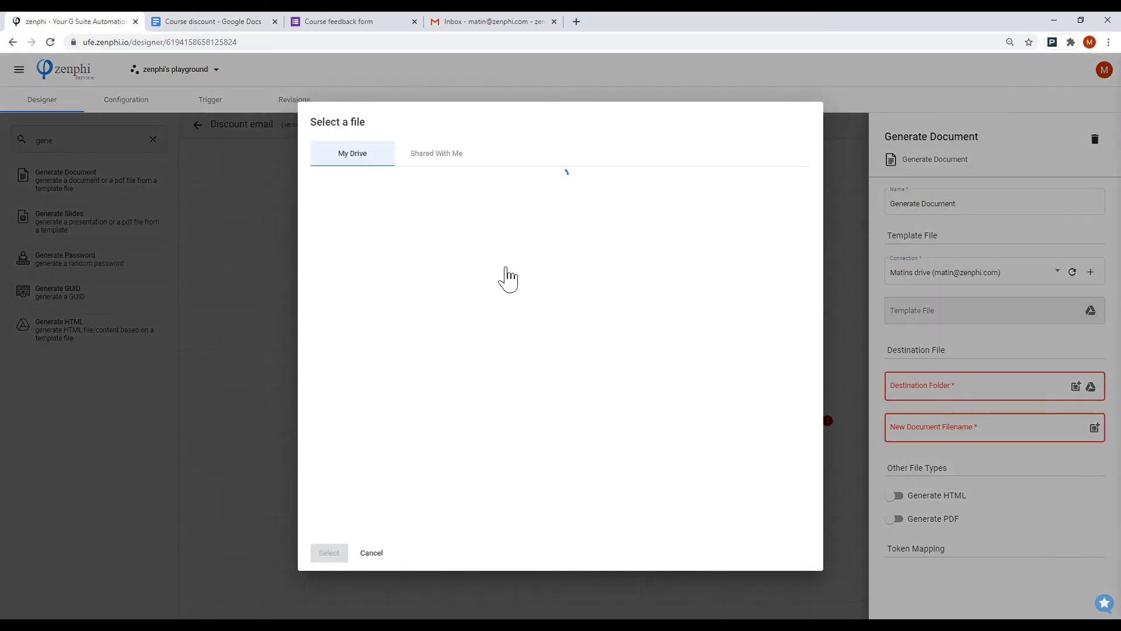
click(371, 312)
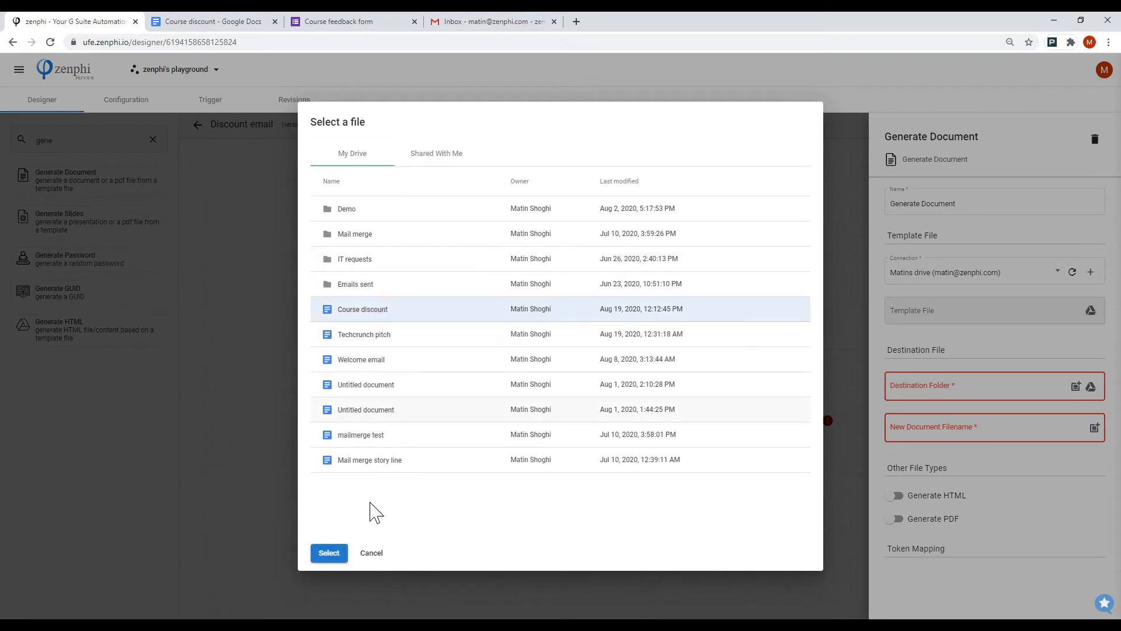
click(329, 553)
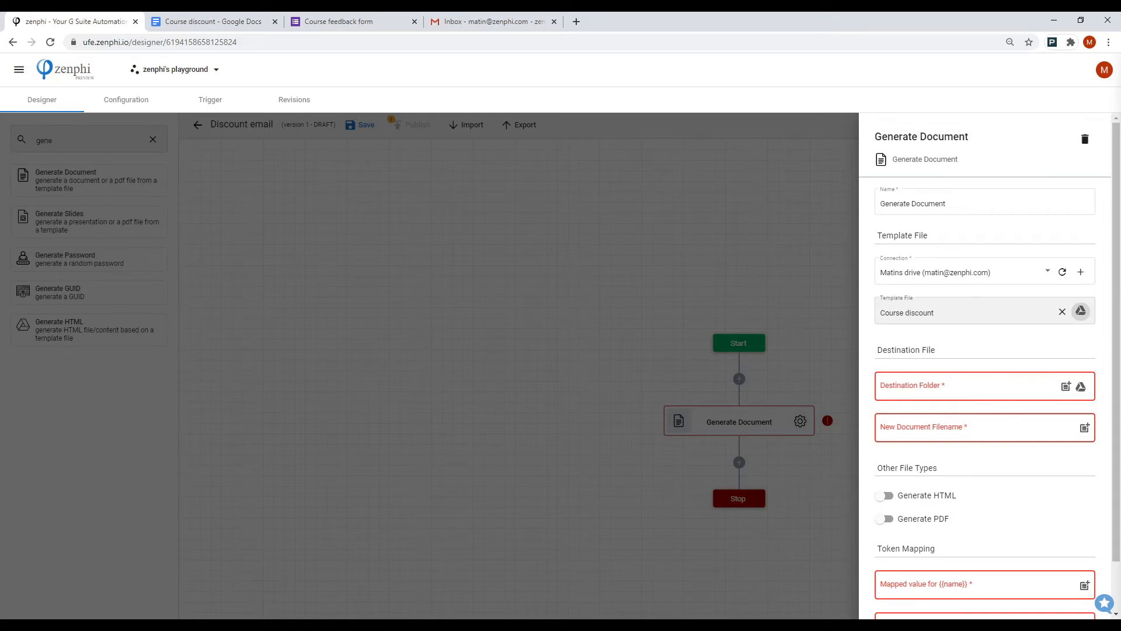
Set the destination folder of the generated document to the Demo folder in My Drive.
click(957, 386)
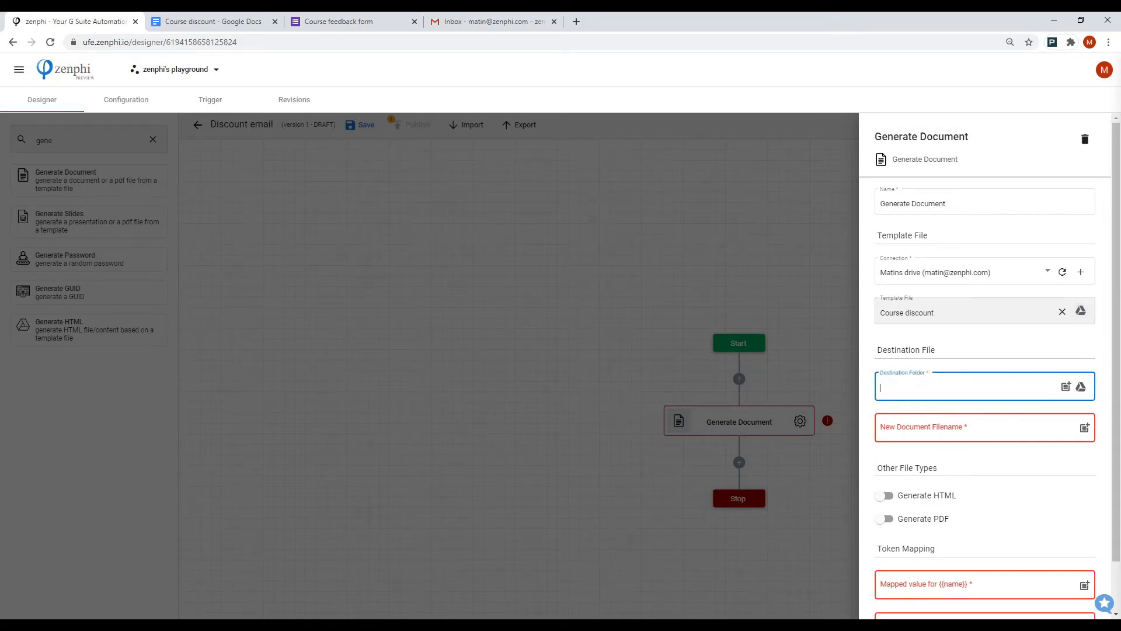
click(1081, 387)
click(385, 155)
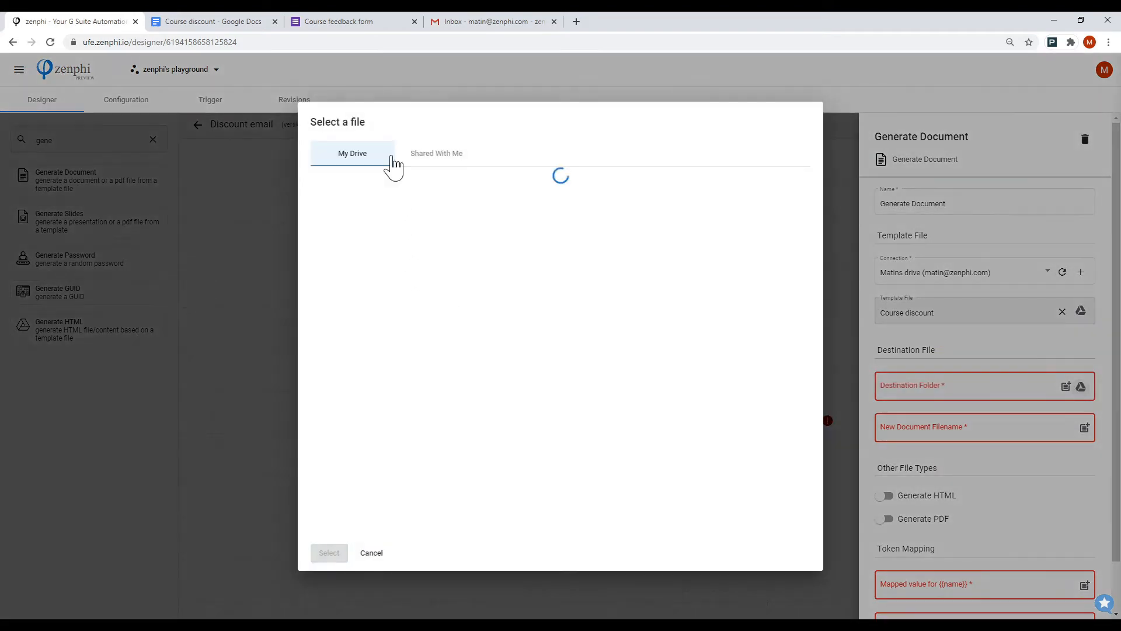
click(353, 210)
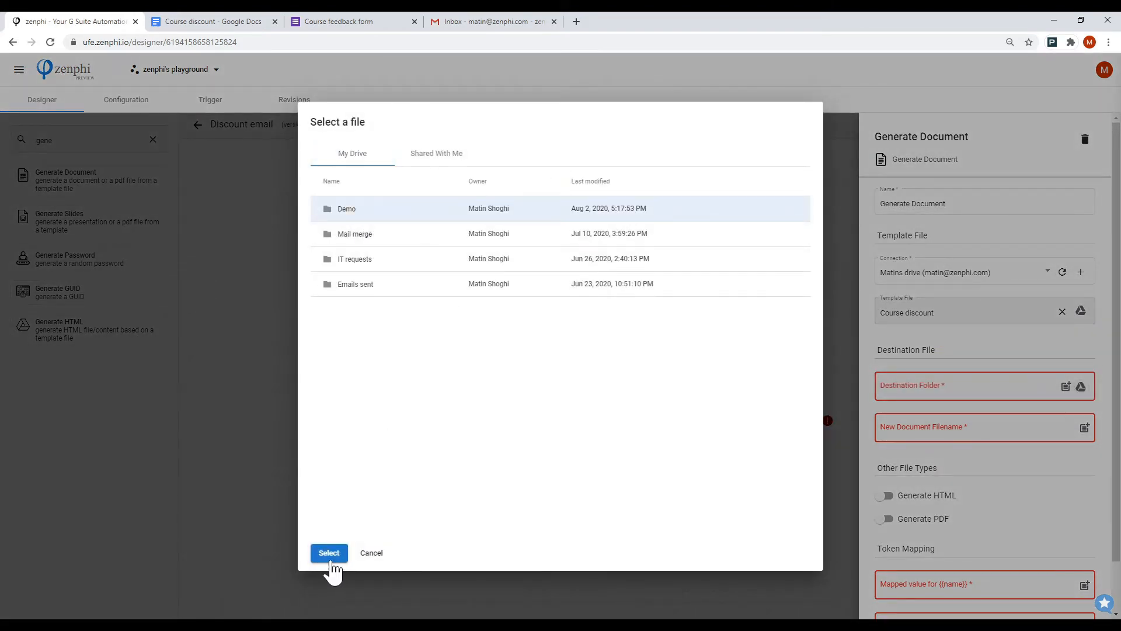
click(327, 553)
Use the Form Id value as the new document's filename and enable HTML generation.
click(931, 432)
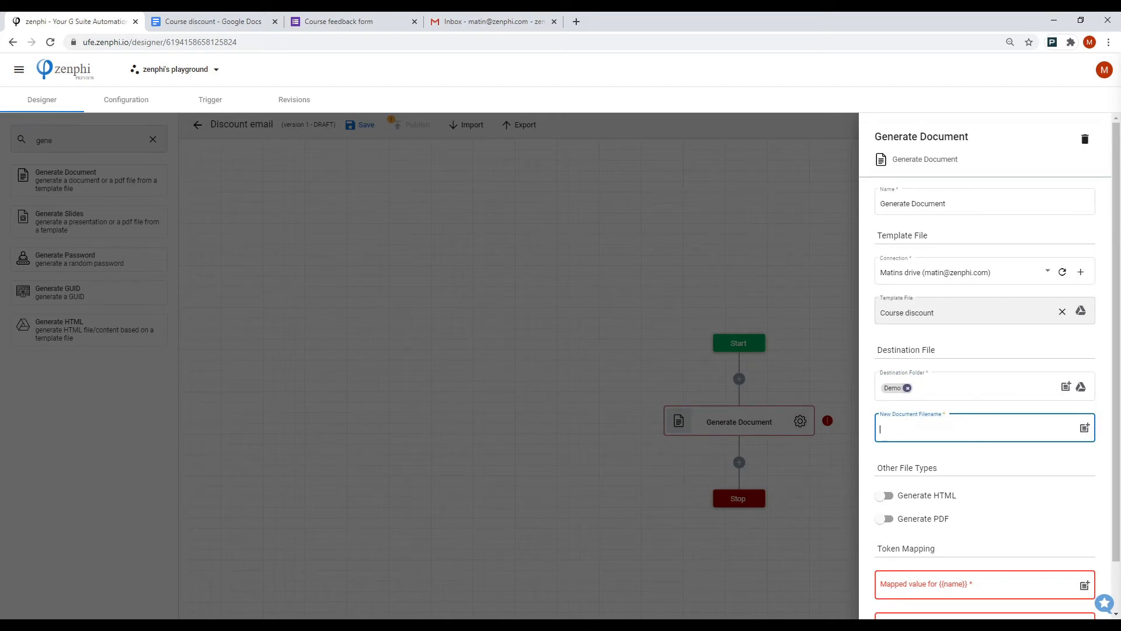
text(@)
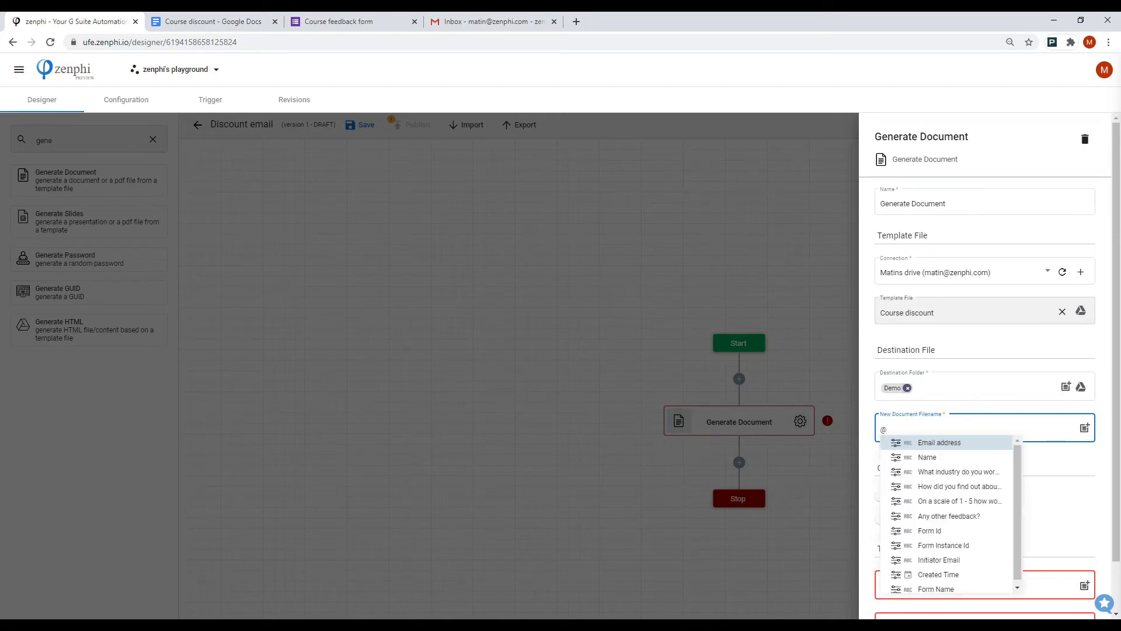
key(Down)
key(Down)
key(Down)
key(Down)
key(Down)
key(Down)
key(Return)
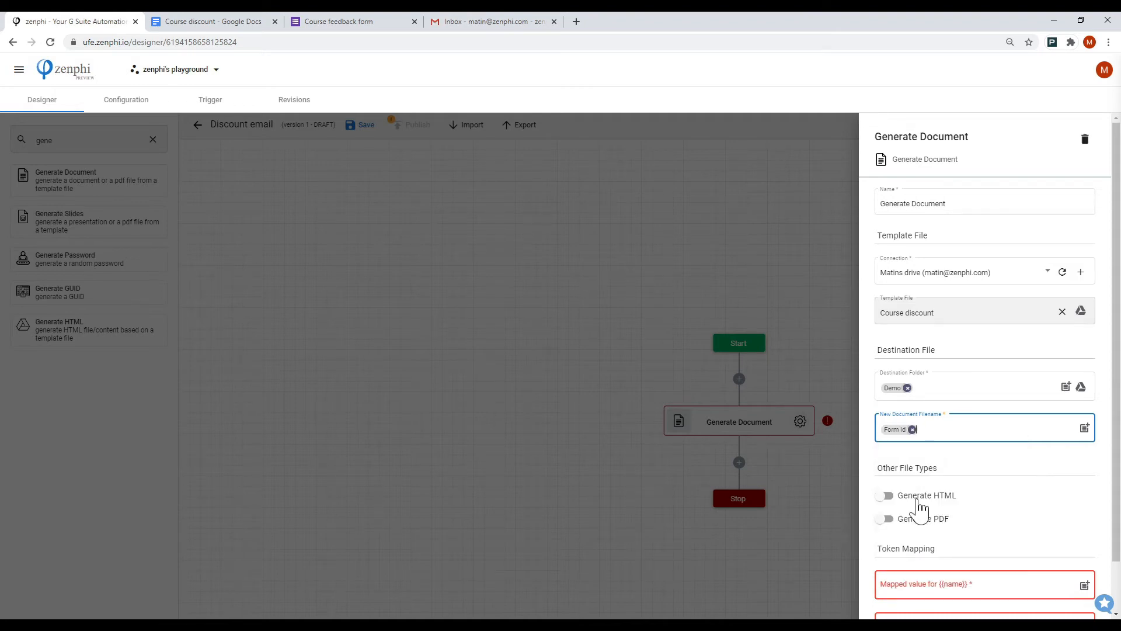
click(886, 496)
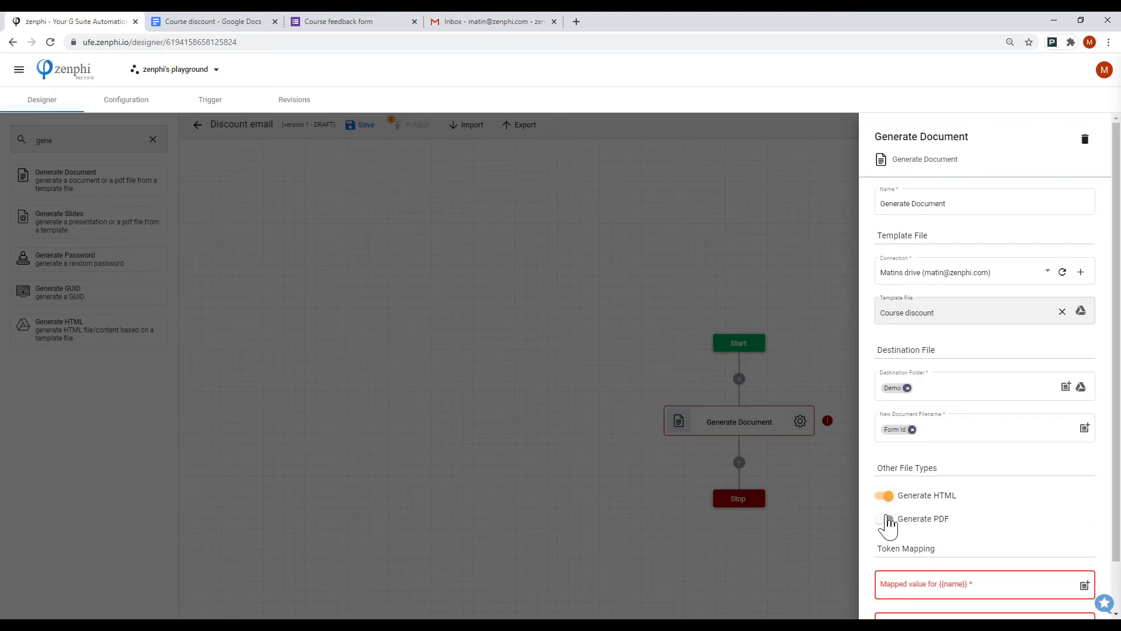
Map the {{name}} token to the form's Name field.
scroll(1029, 489, down, 1)
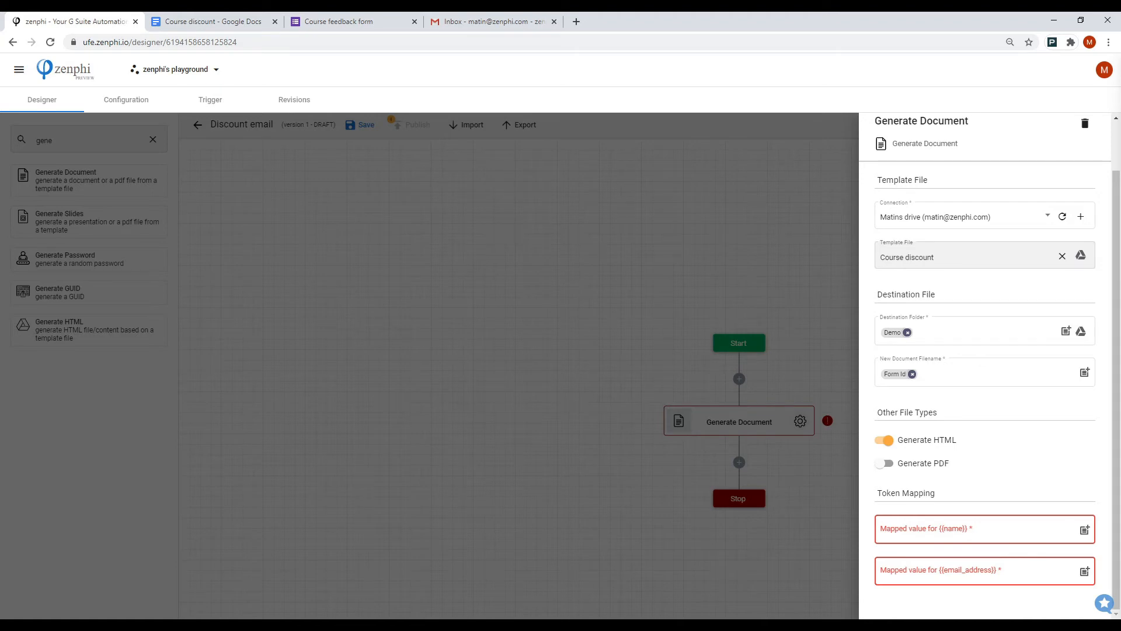
click(970, 530)
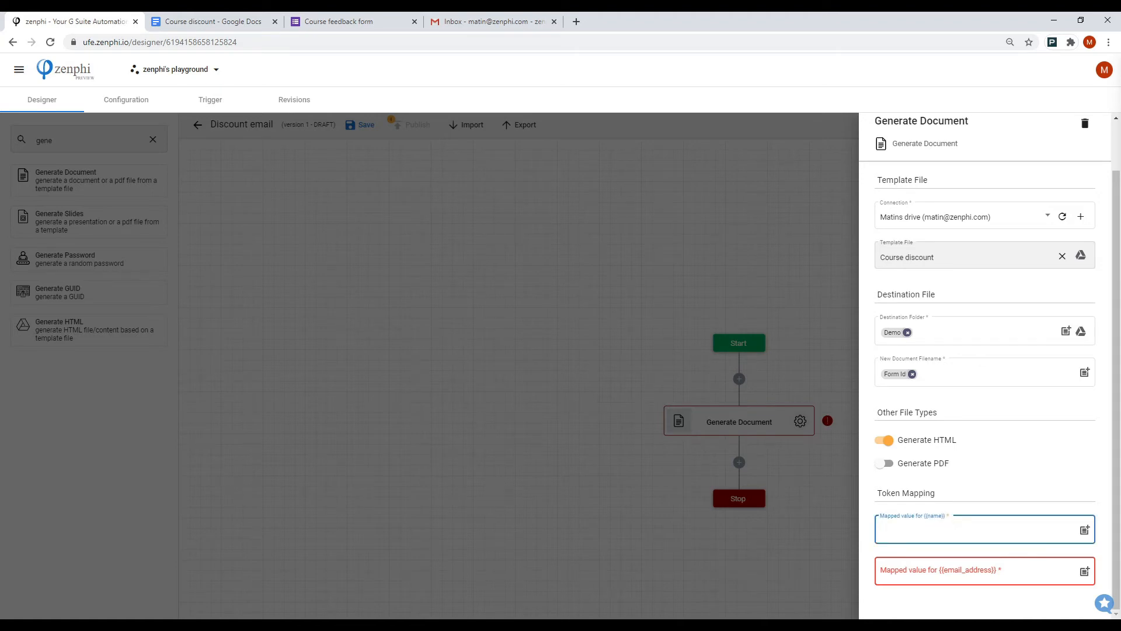
text(@name)
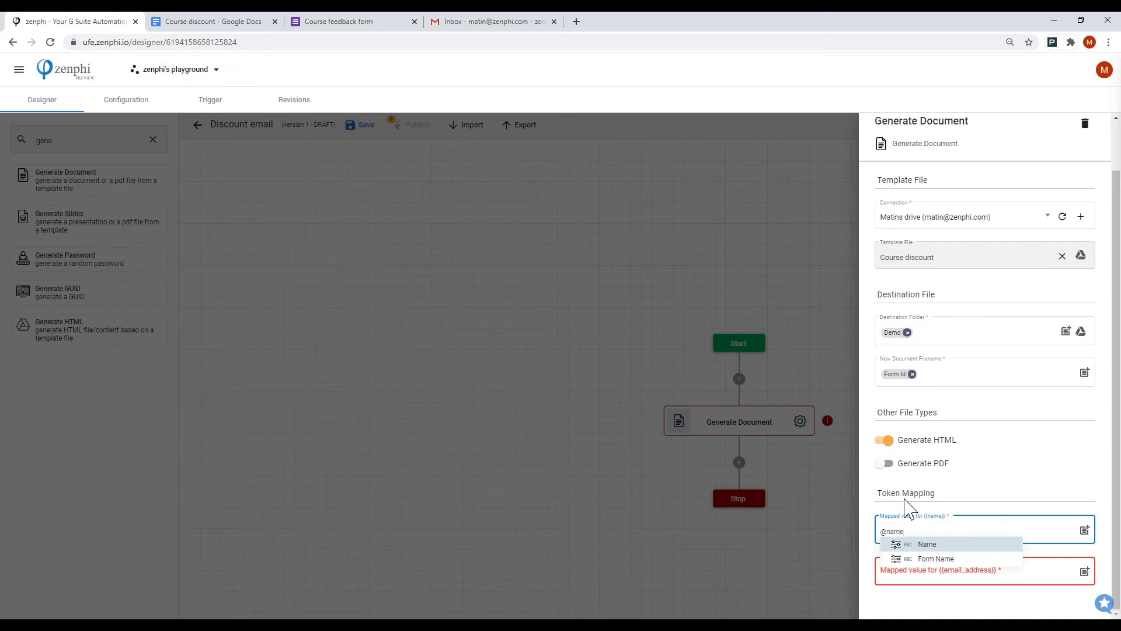
click(920, 545)
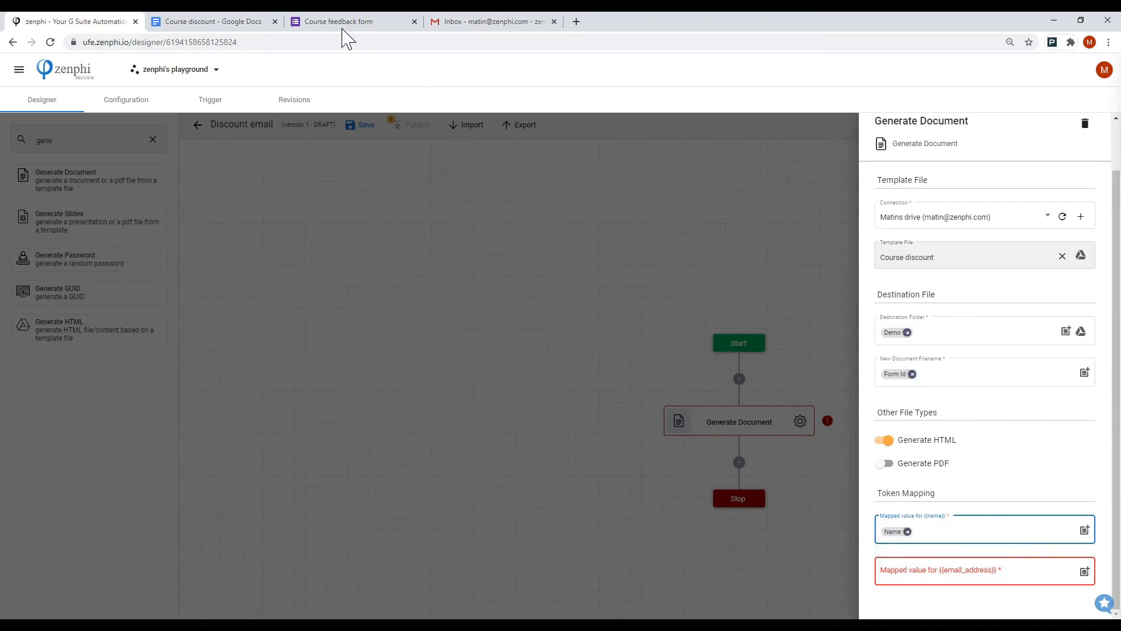
click(925, 577)
text(@emal)
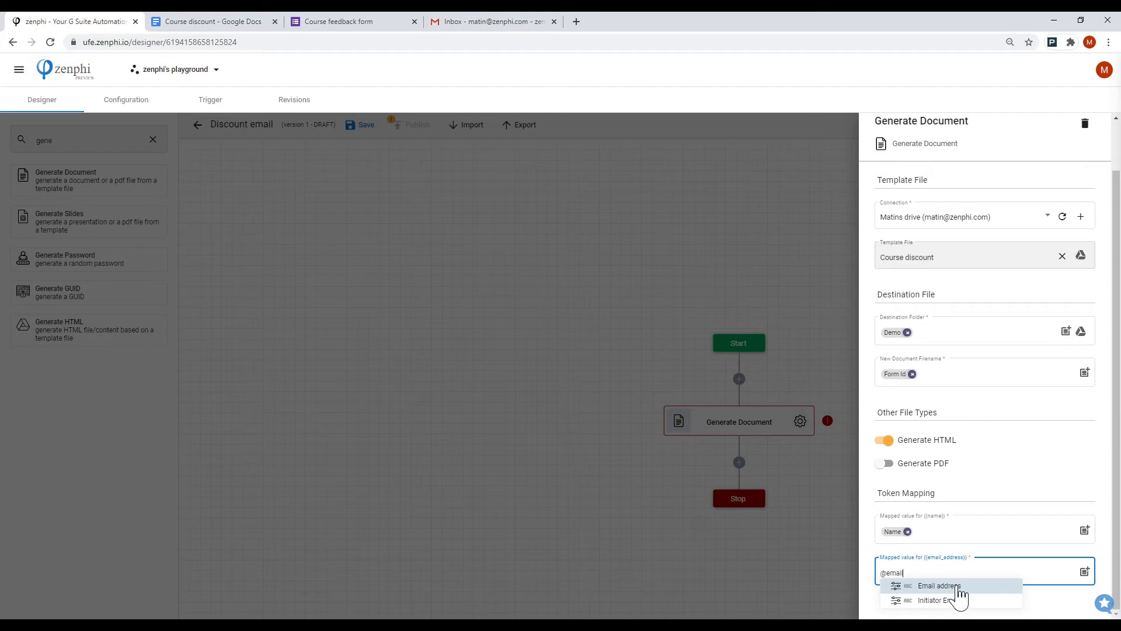
key(BackSpace)
key(BackSpace)
key(BackSpace)
key(BackSpace)
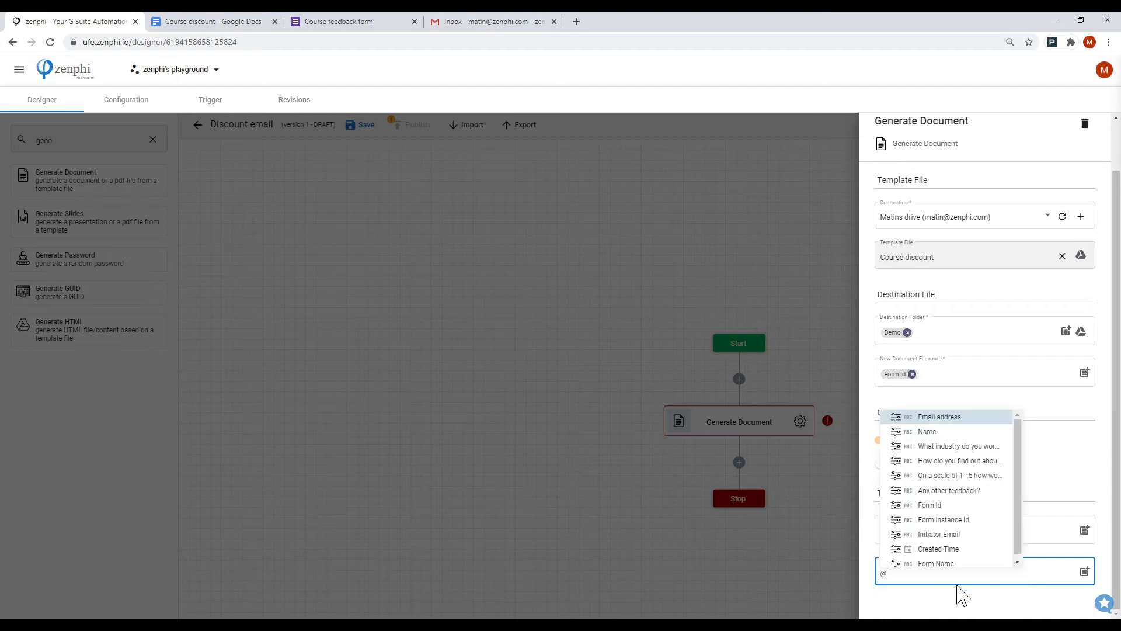
Map the {{email_address}} token to the form's Email address start parameter and close the Generate Document settings.
click(1084, 571)
click(690, 166)
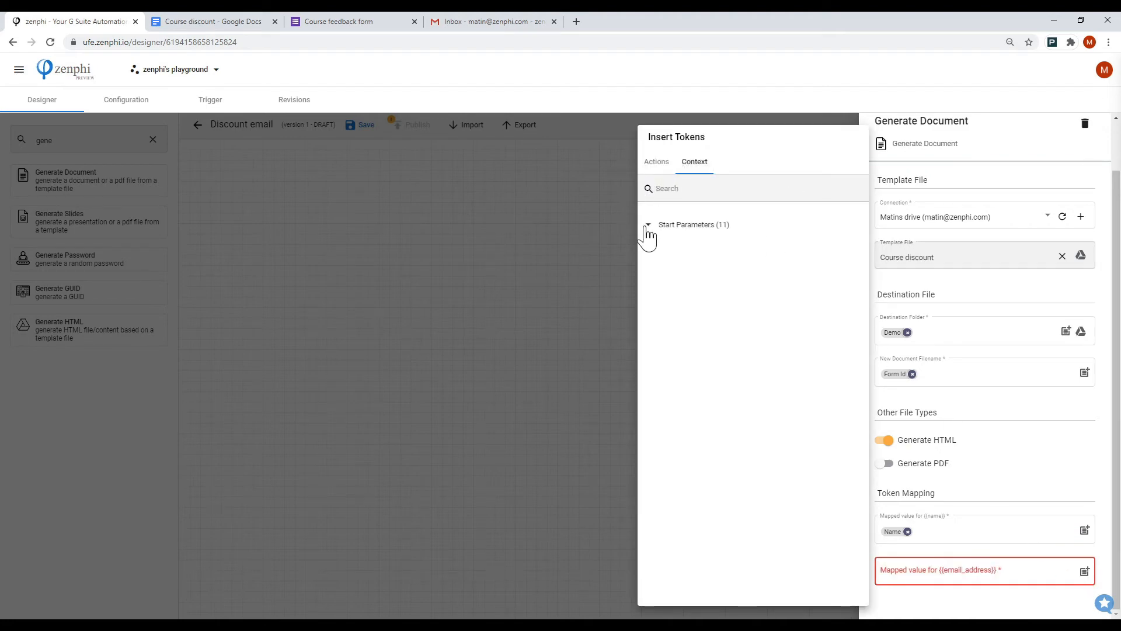
click(649, 234)
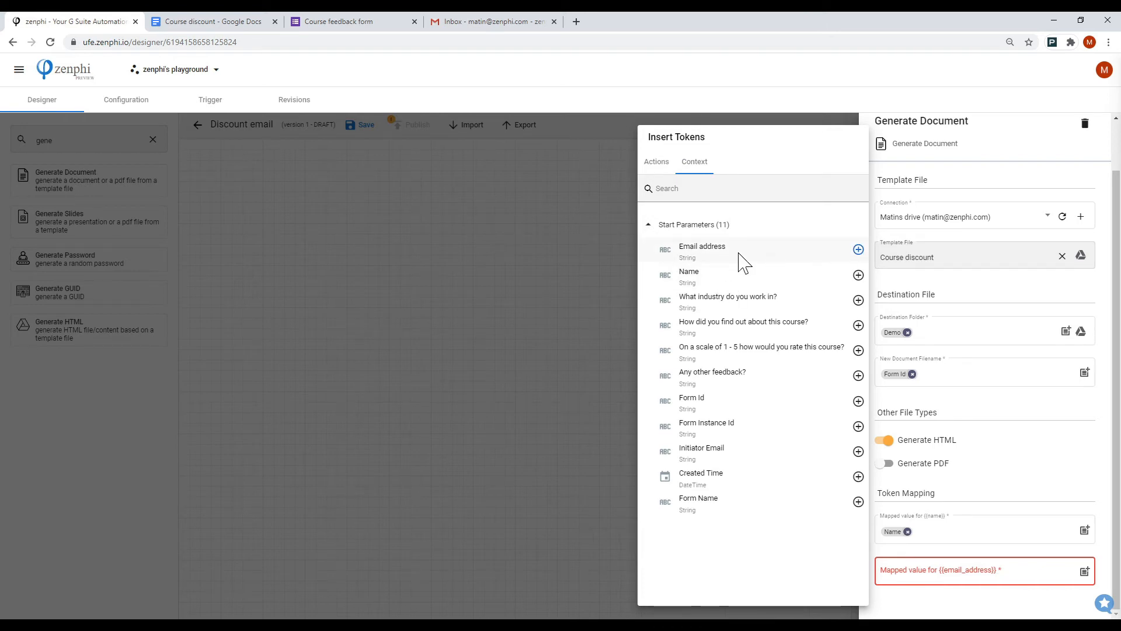
click(859, 251)
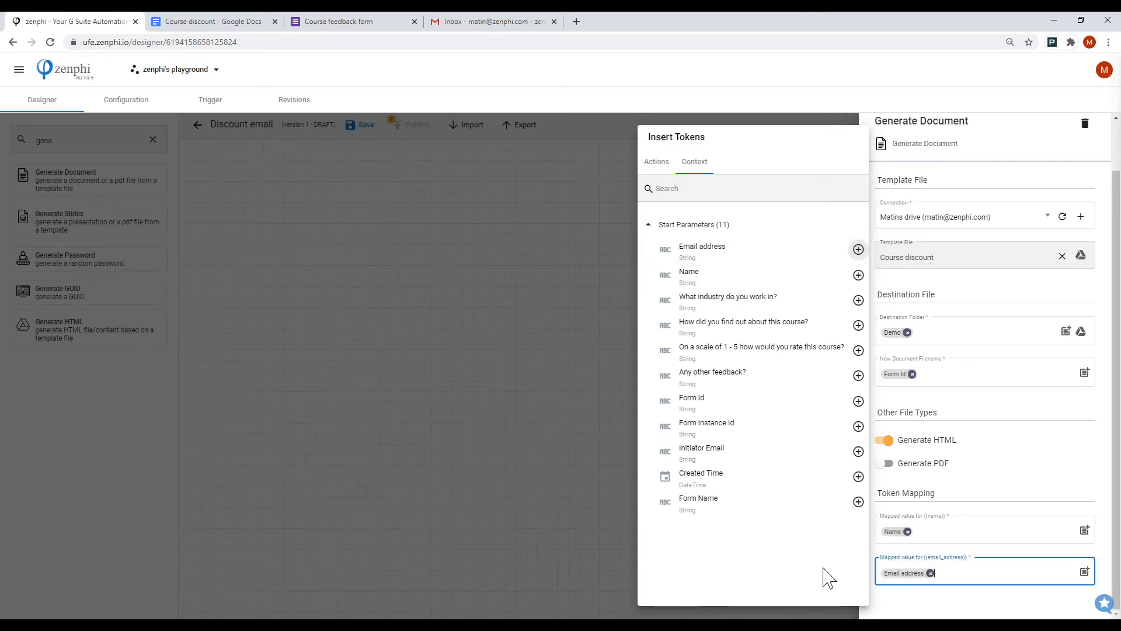
click(596, 462)
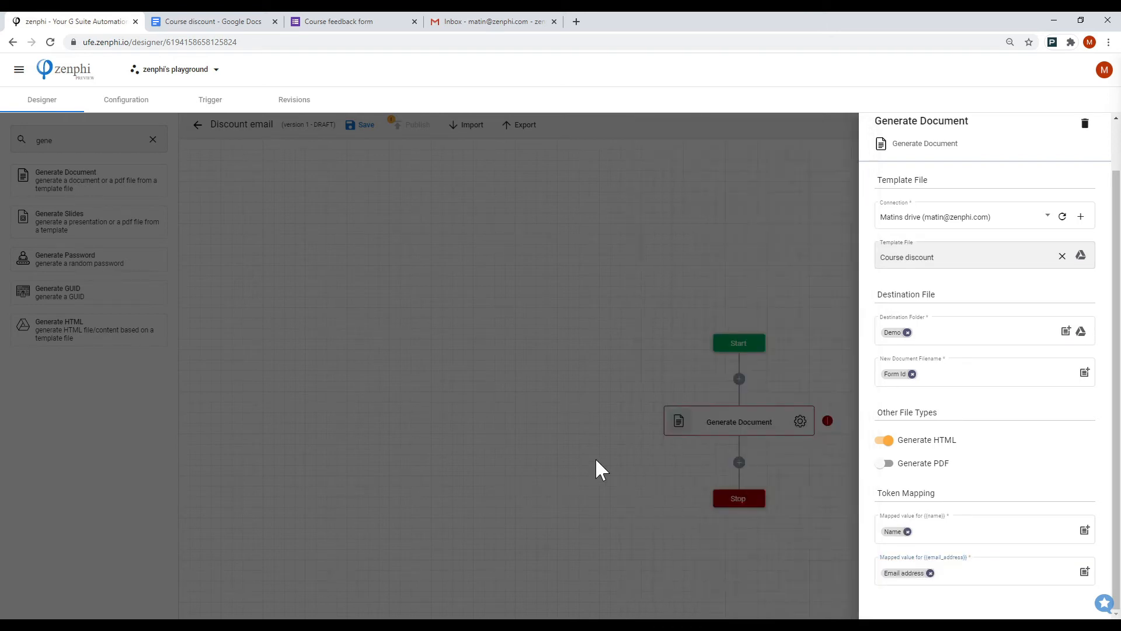
click(822, 492)
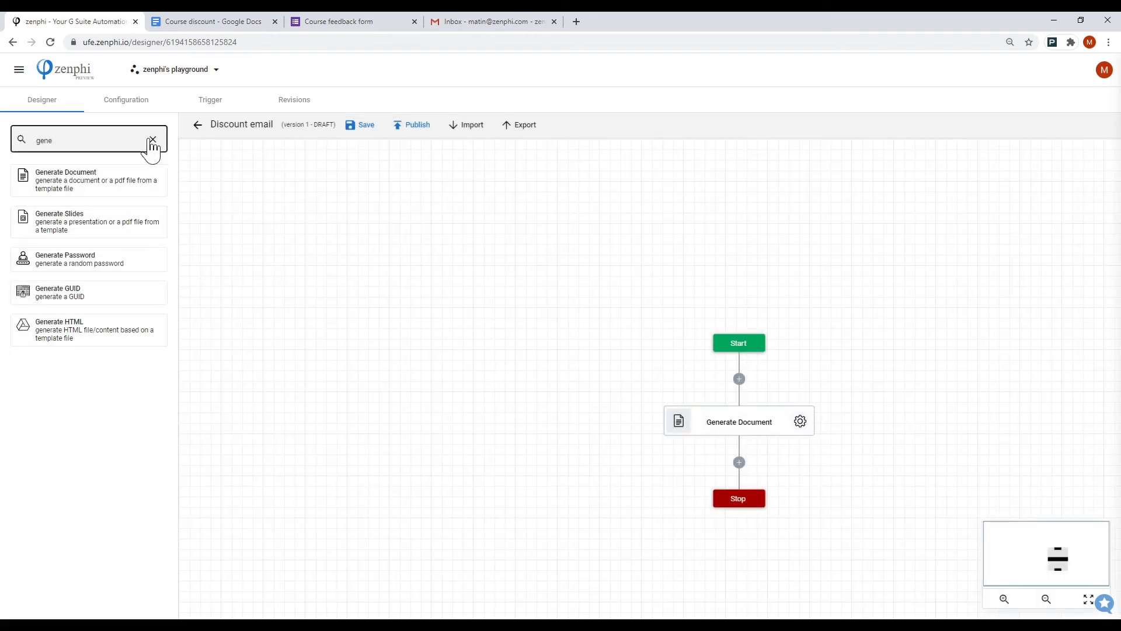
Find the generic Send Email action (not the GMail one) and add it to the flow between Generate Document and Stop.
click(152, 140)
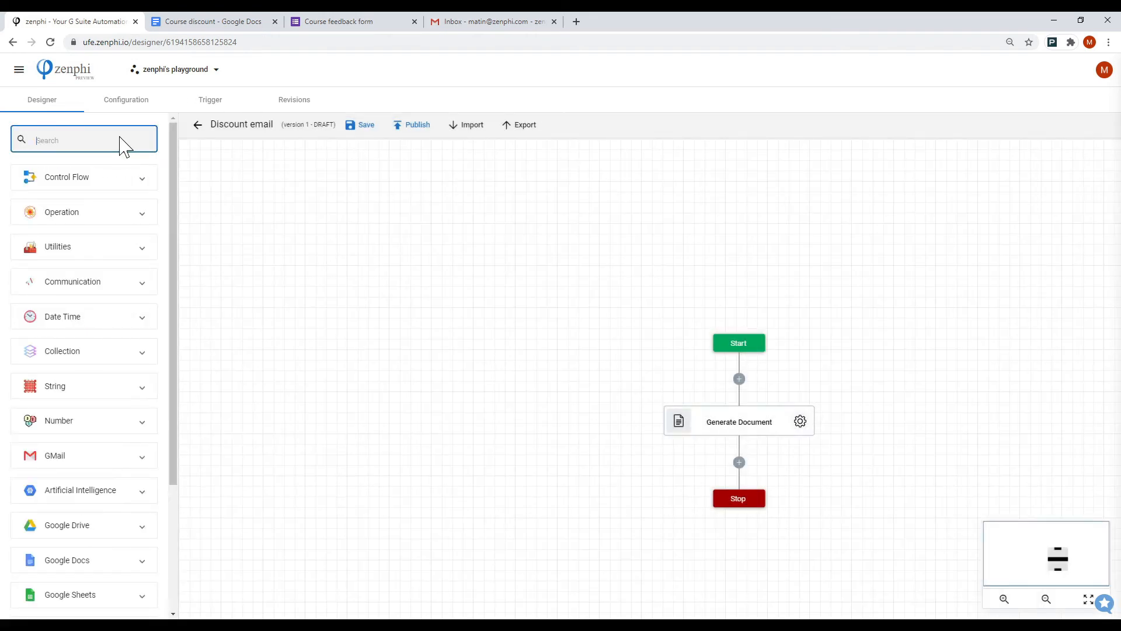
text(send)
drag(56, 234, 746, 475)
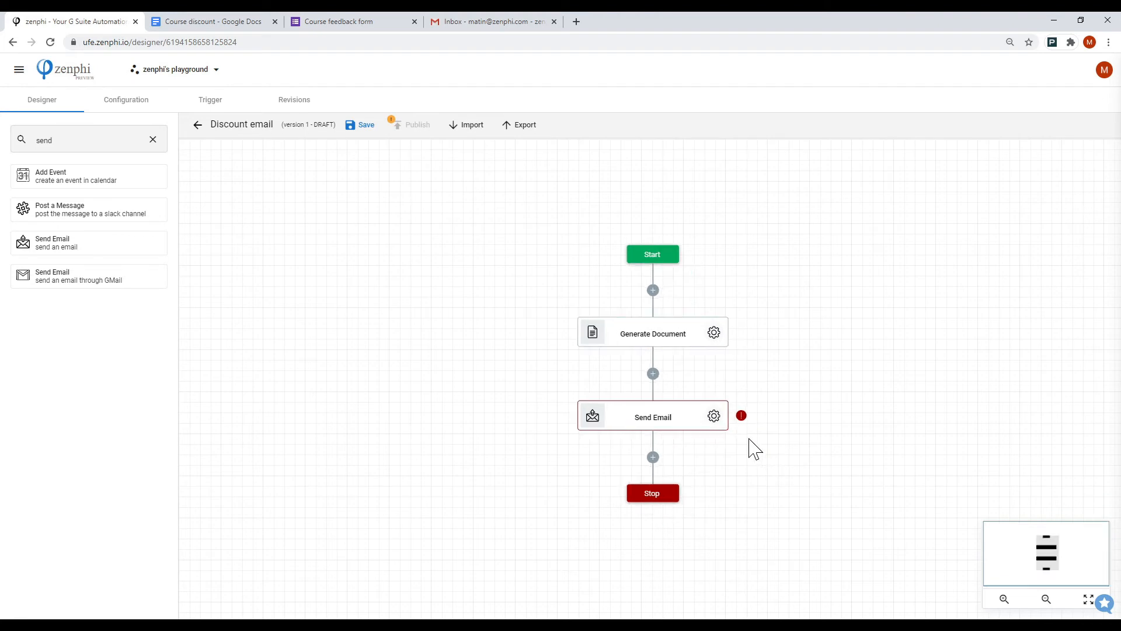
Set the Send Email action's recipient to the form's Email address and its subject to "G'day" followed by the Name token.
click(714, 416)
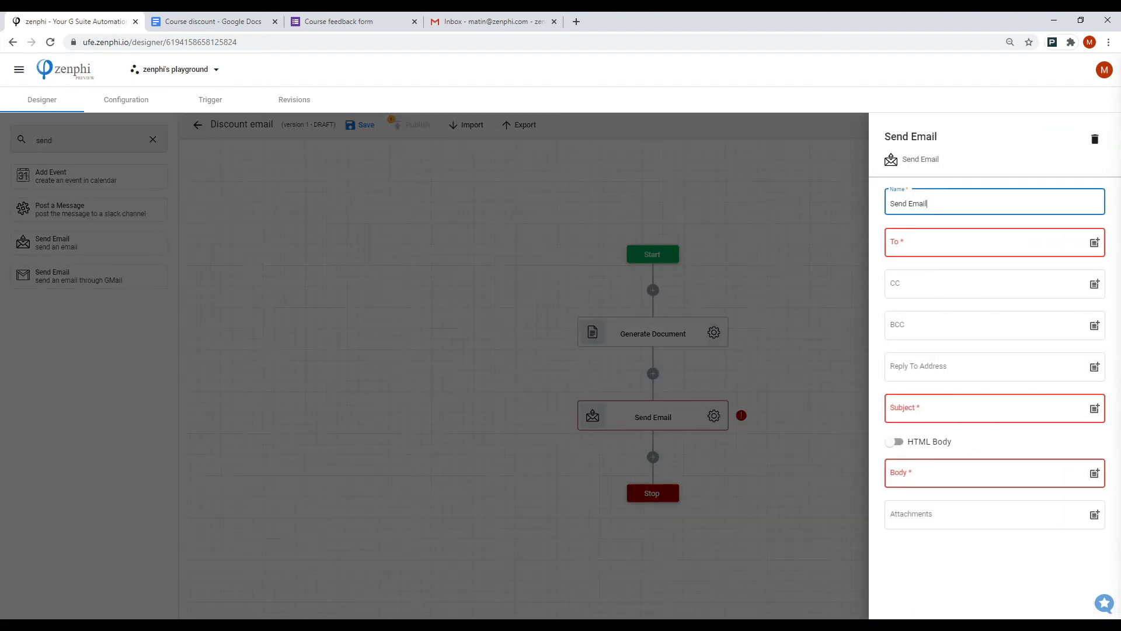
click(958, 243)
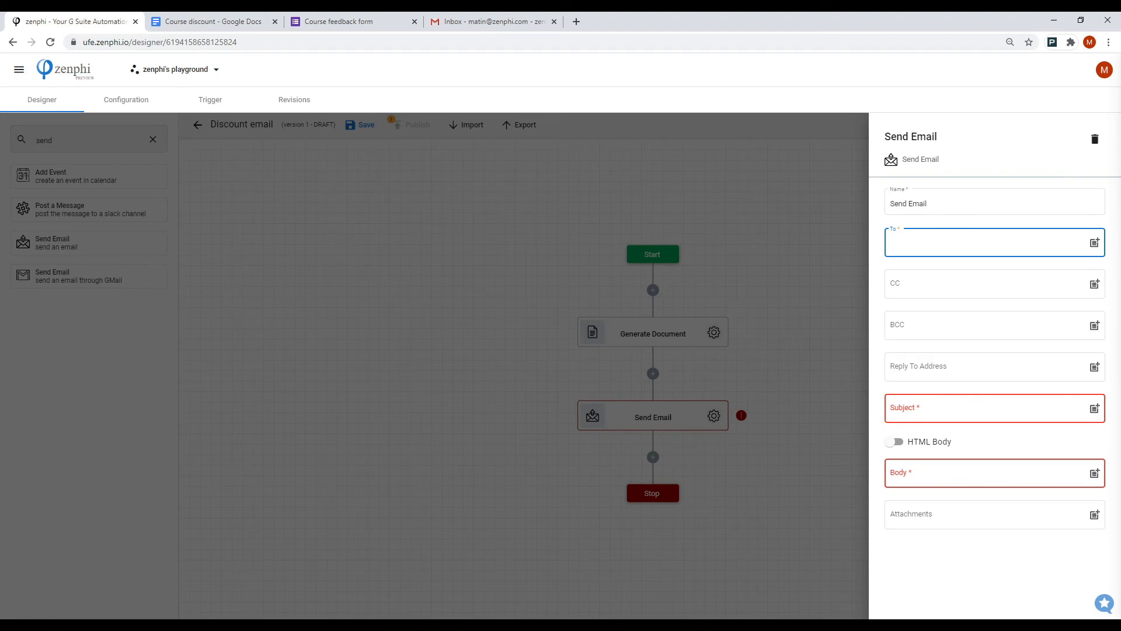
click(937, 257)
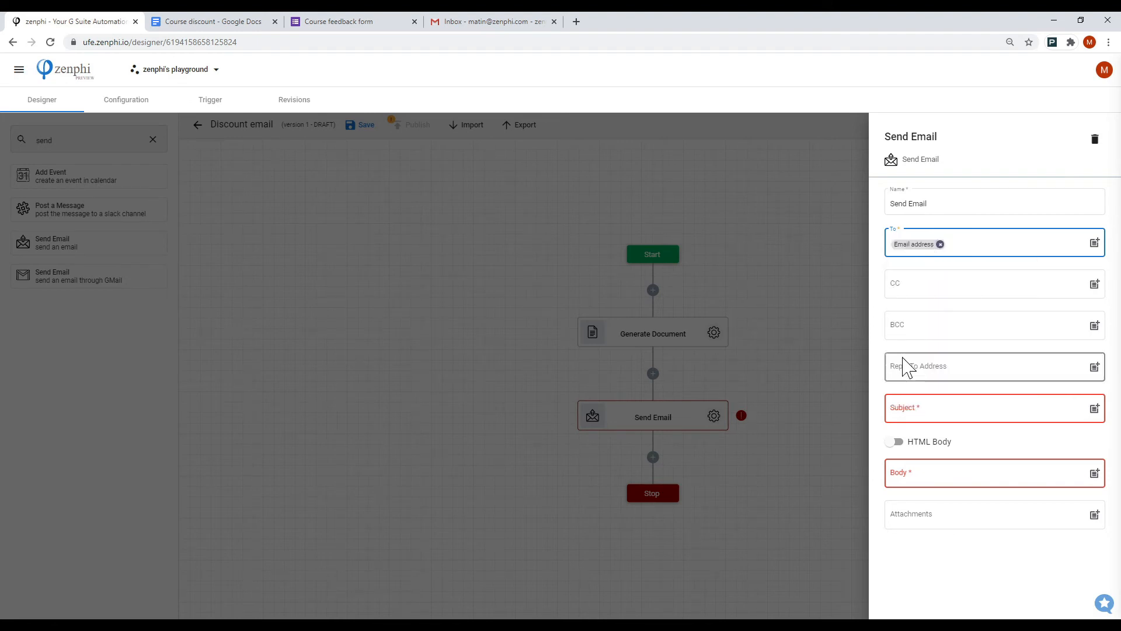
click(917, 411)
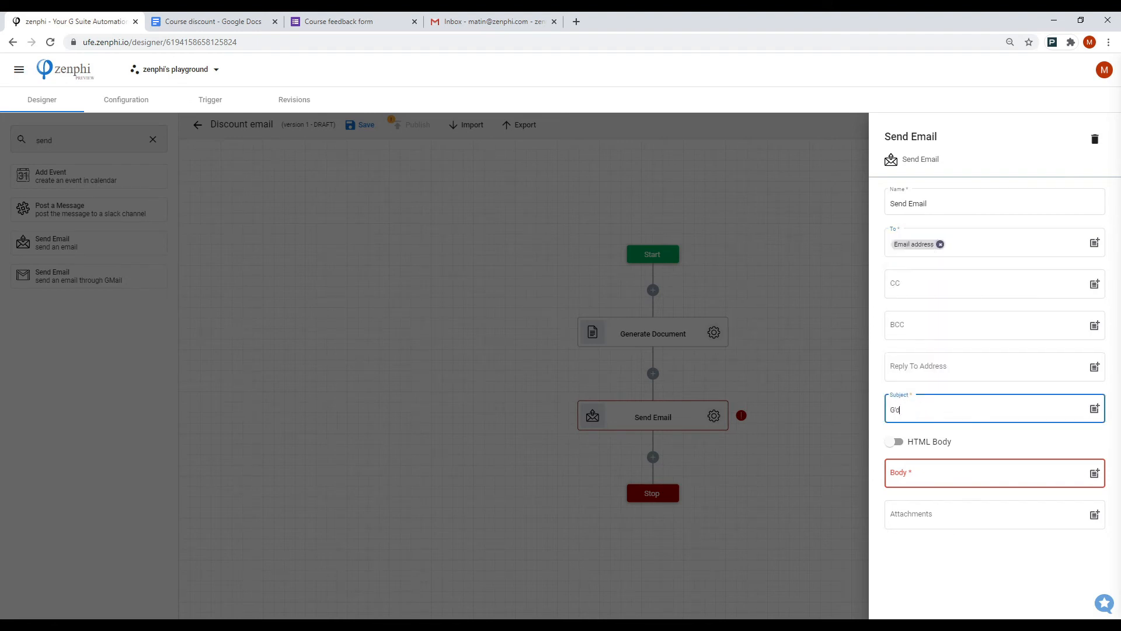
text(G'day @name)
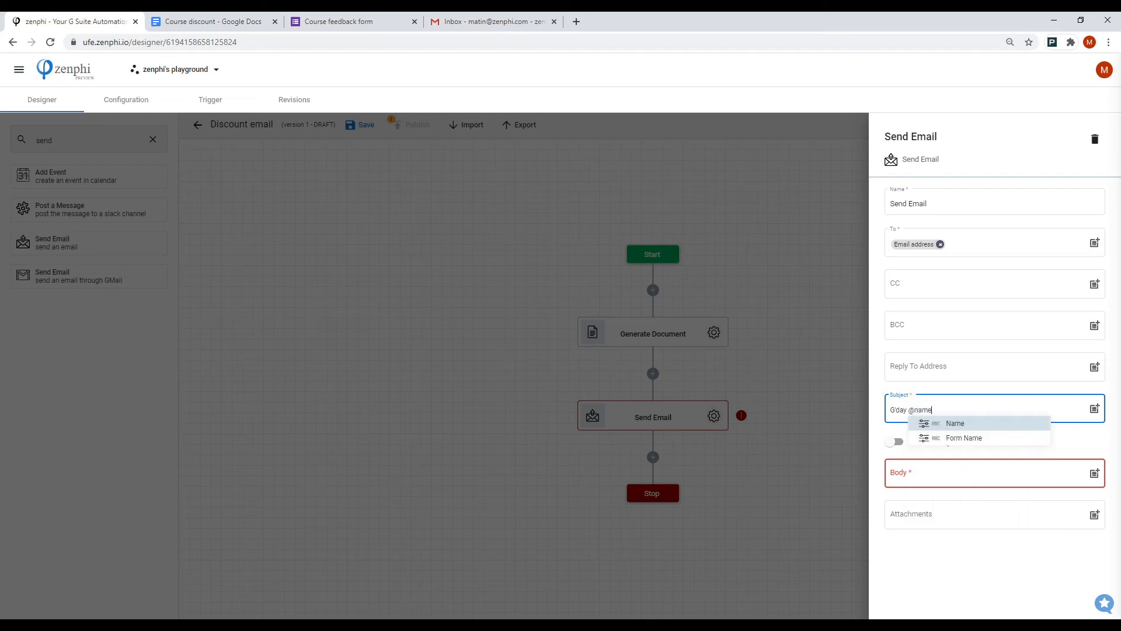
key(Return)
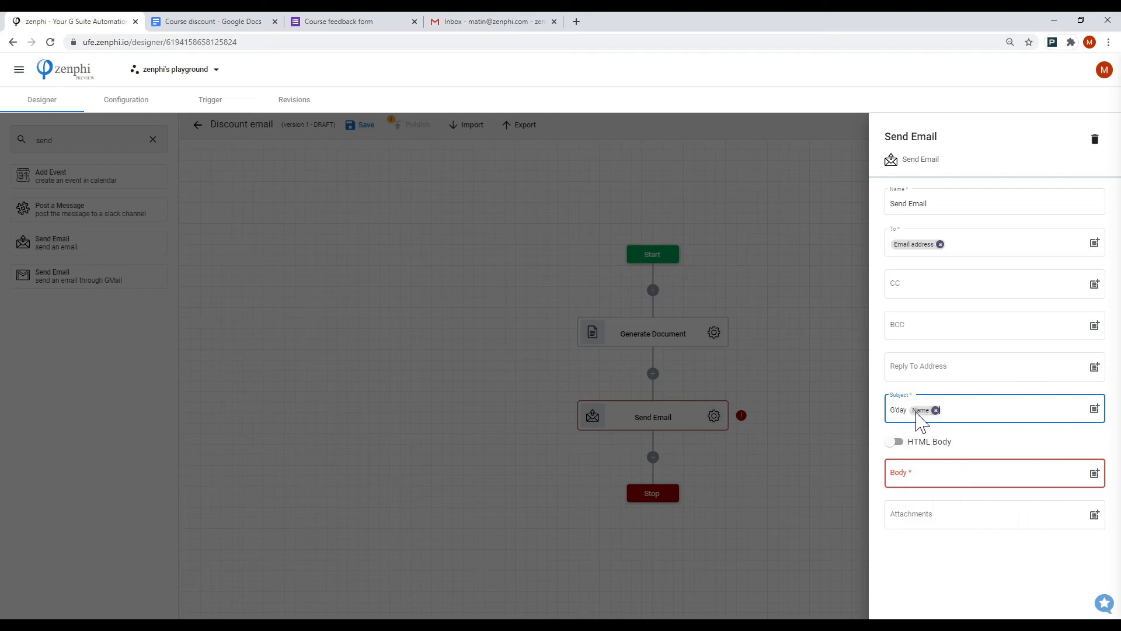
Enable HTML Body for the email and use Generate Document's HTML Payload as the body.
click(896, 444)
click(917, 474)
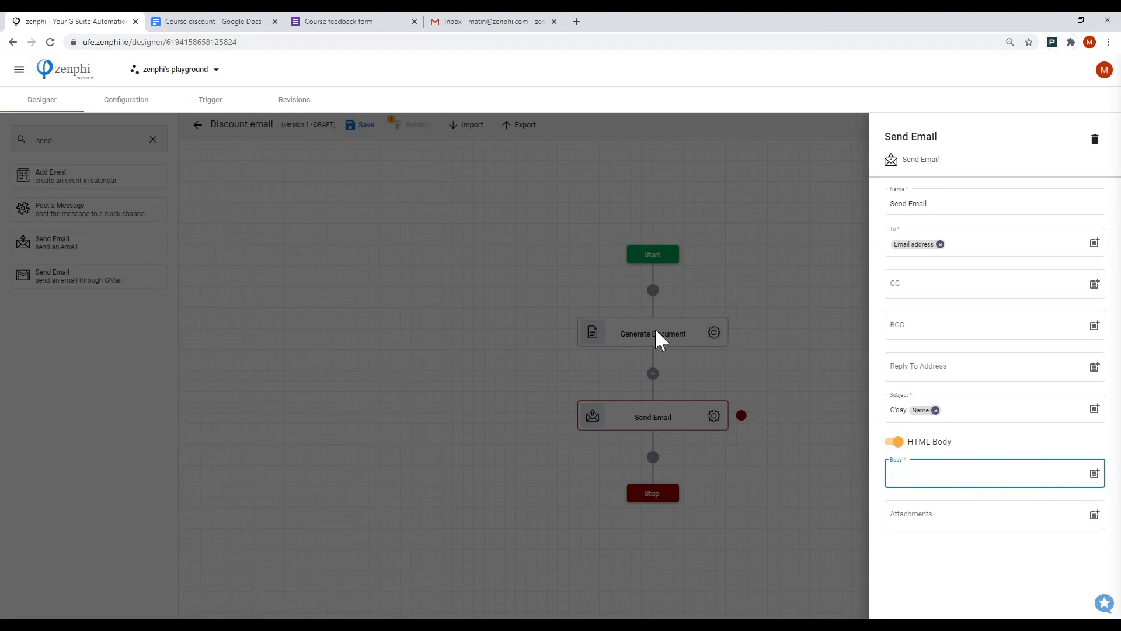
click(1094, 474)
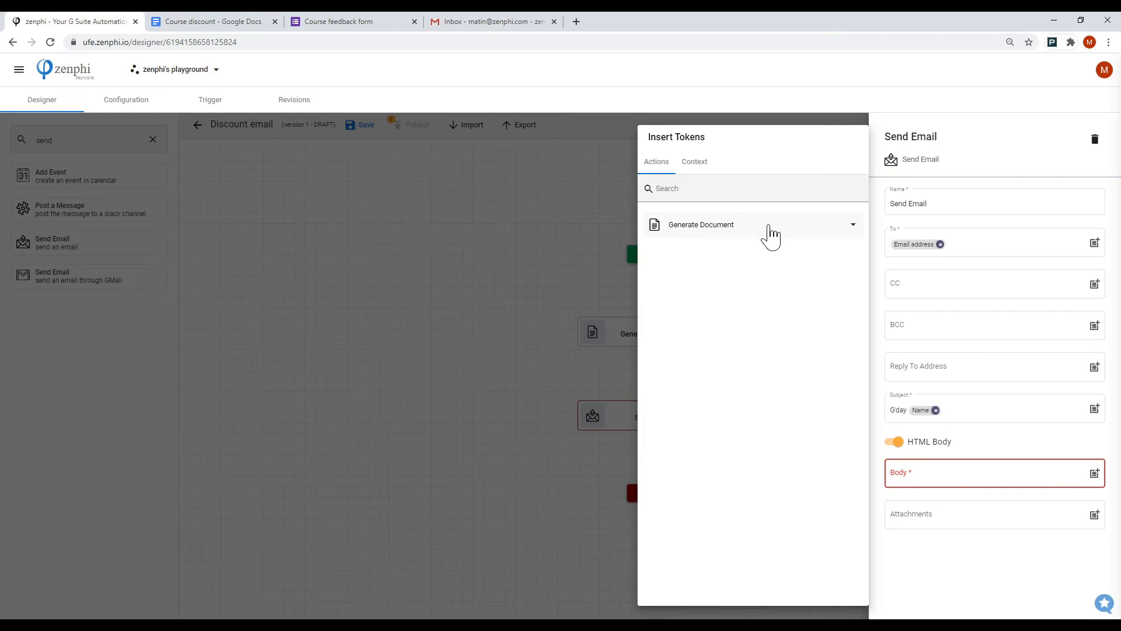
click(763, 234)
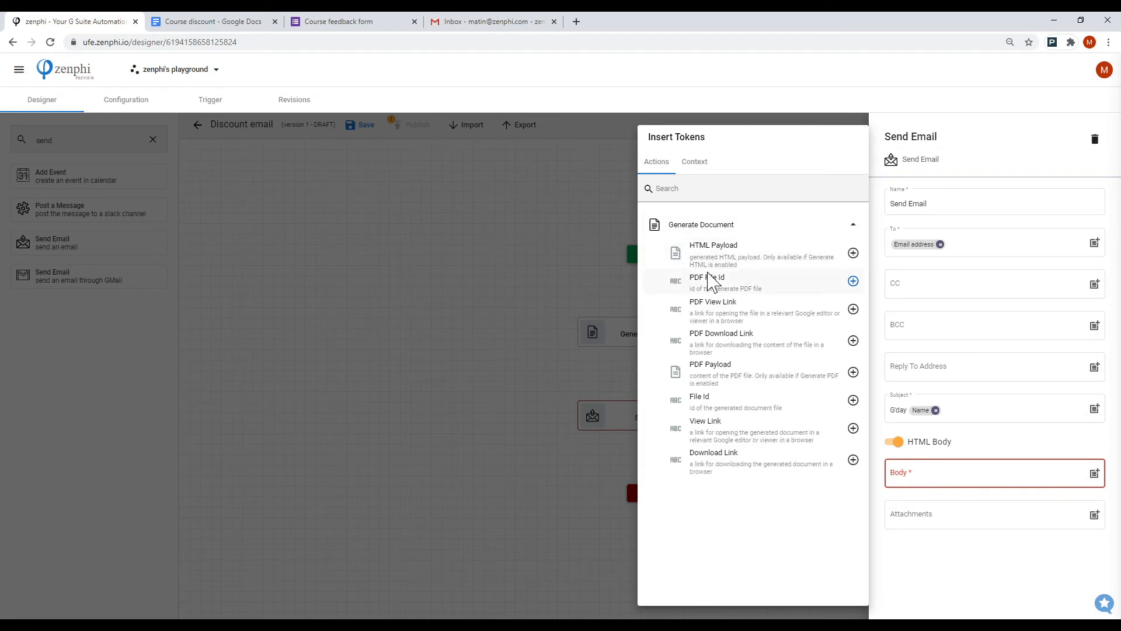
click(854, 254)
click(997, 578)
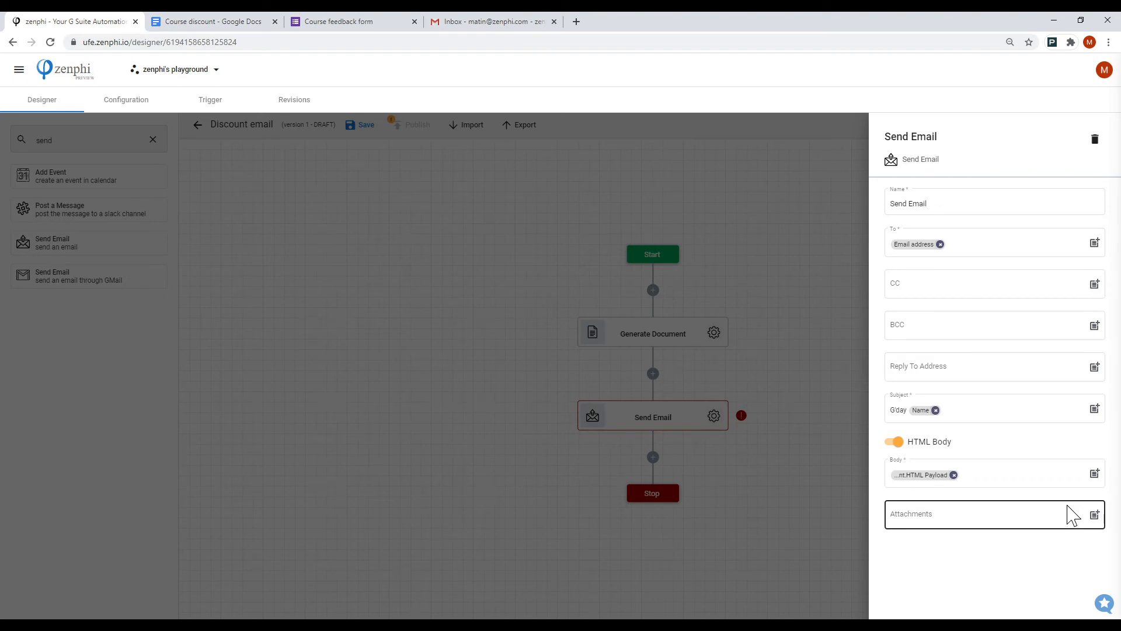
Close the Send Email settings and publish the Discount email flow.
click(821, 448)
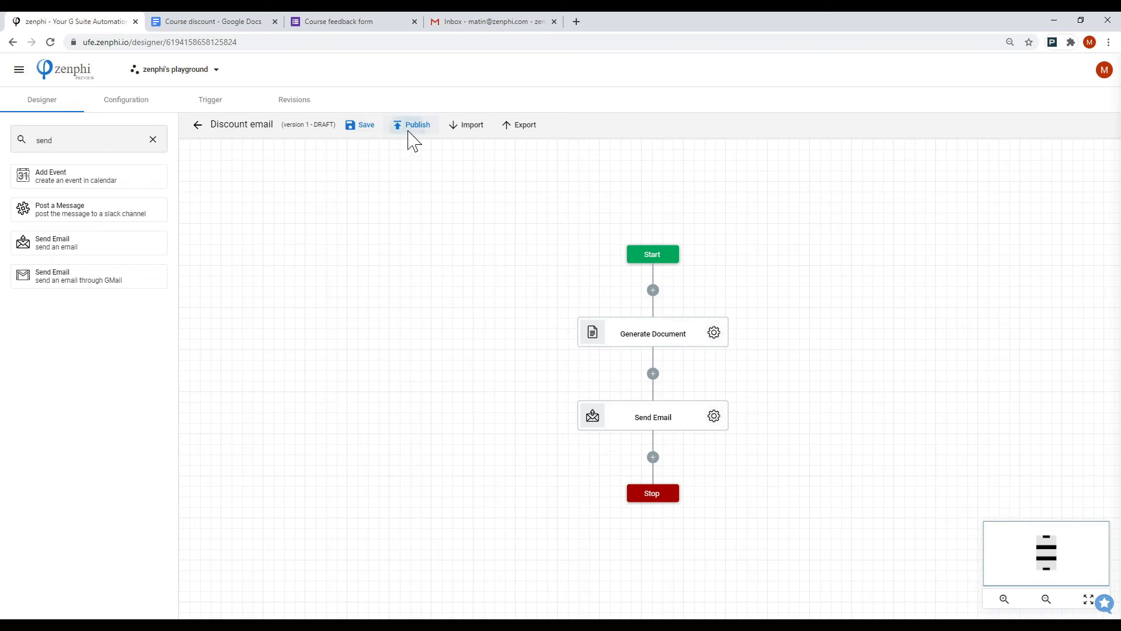
click(409, 131)
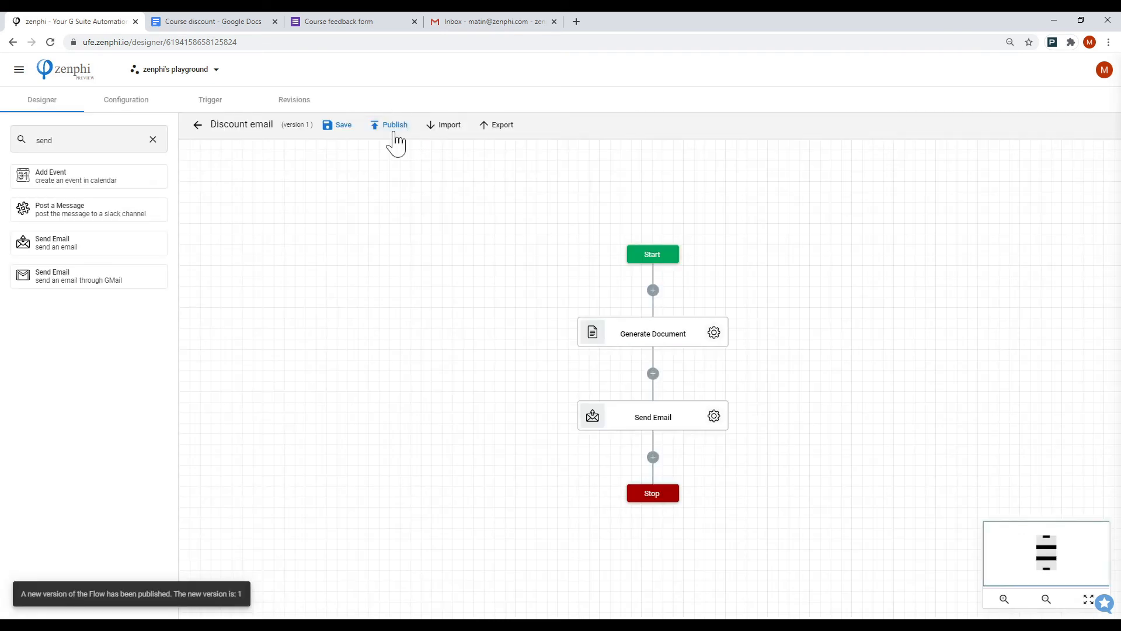
In the Course feedback form, enter the respondent's email address and name, IT as the industry and Friend as how the course was found.
click(351, 21)
click(429, 191)
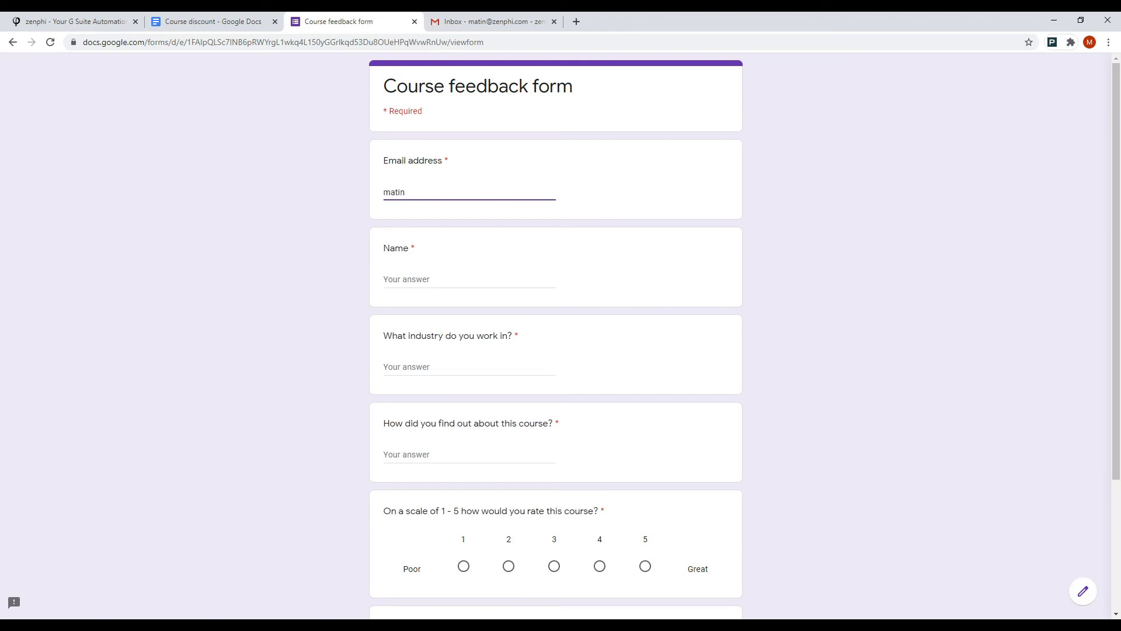
key(Tab)
text(M)
key(Tab)
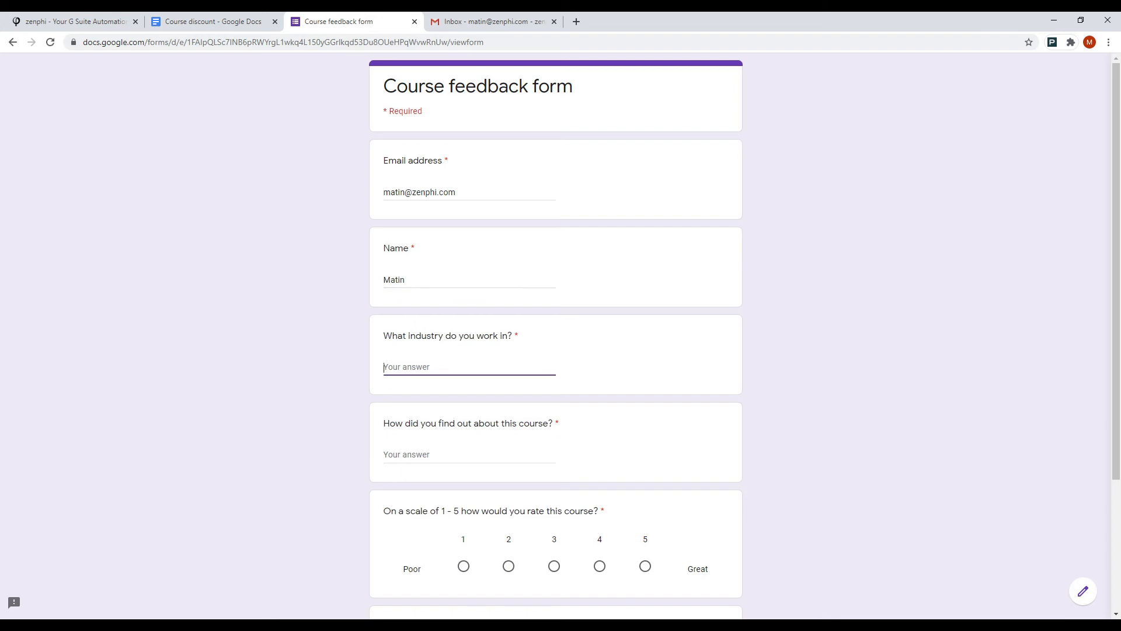
key(Tab)
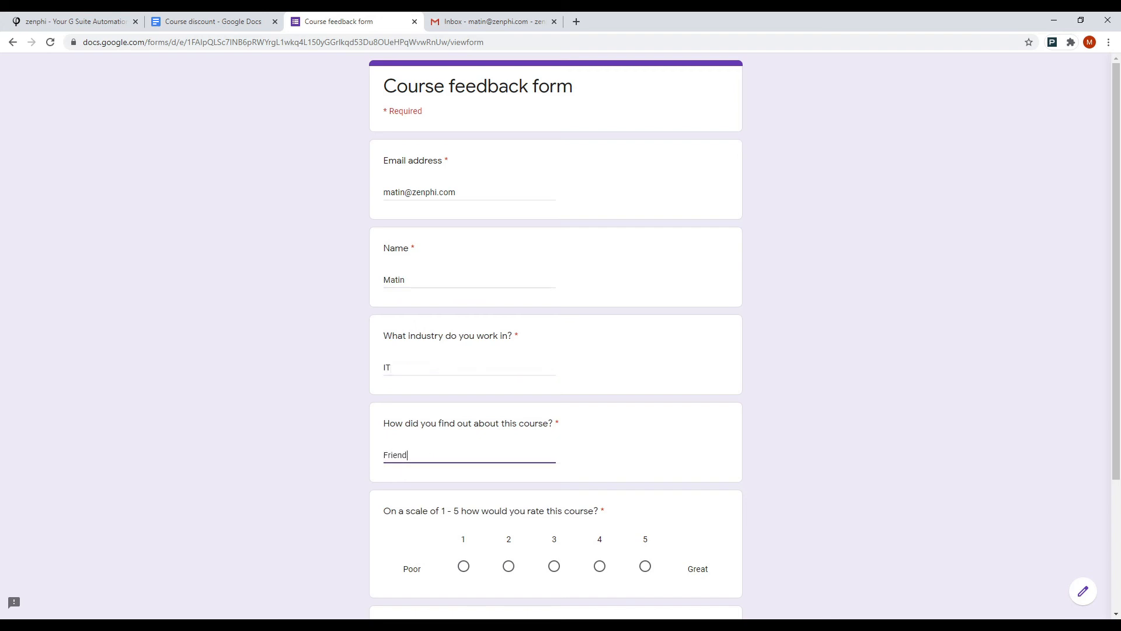
text(Friend)
Rate the course 5 and submit the feedback form.
scroll(570, 518, down, 3)
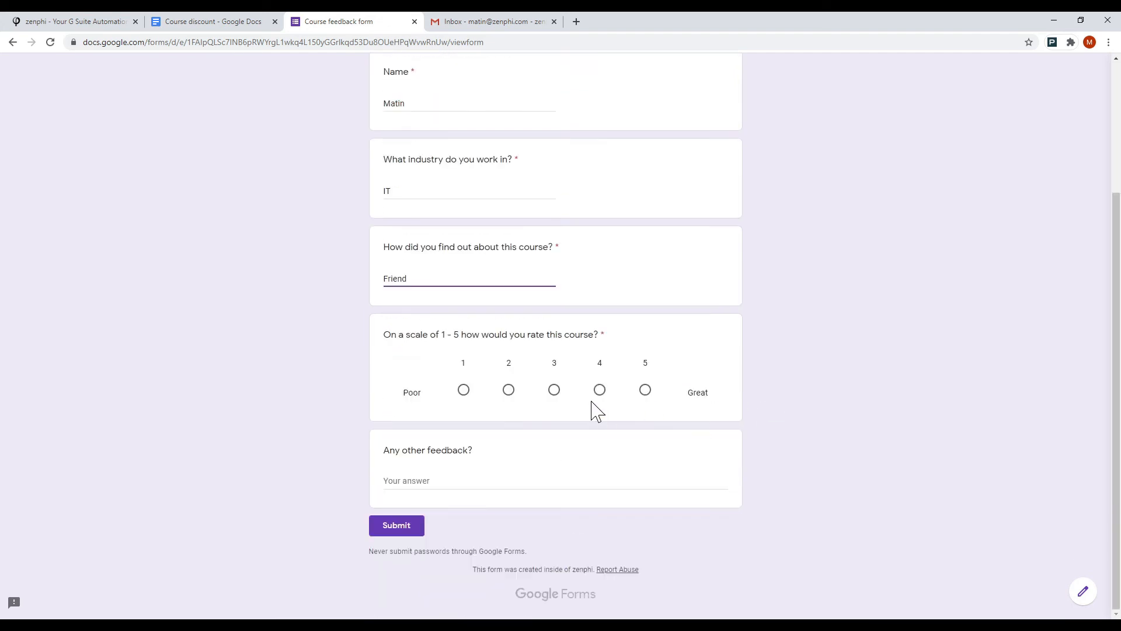
click(645, 390)
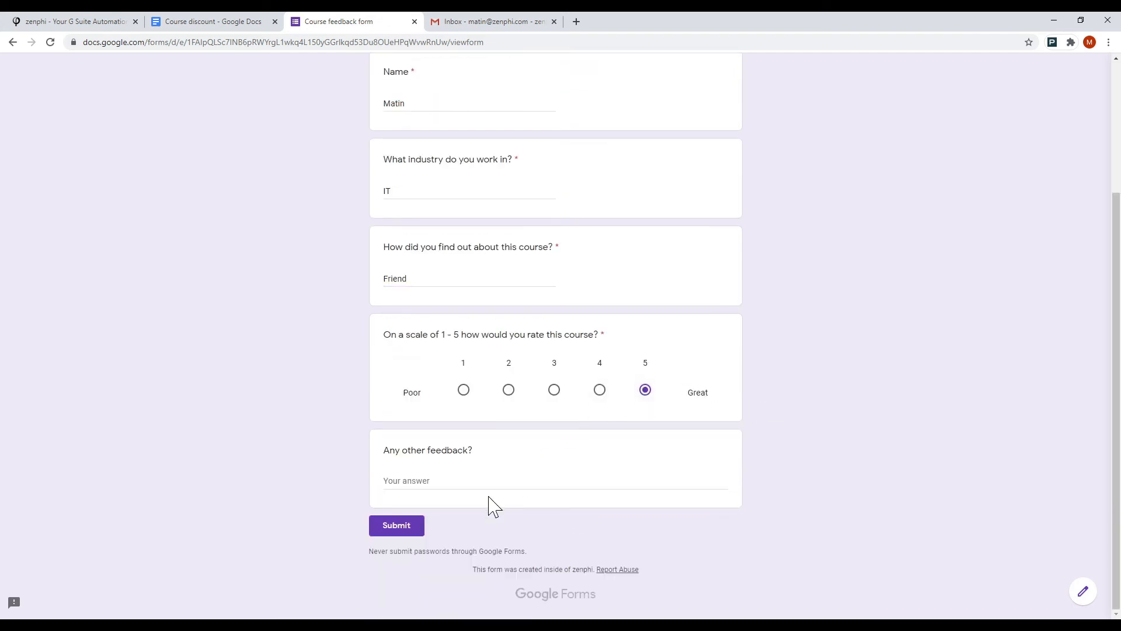
click(397, 525)
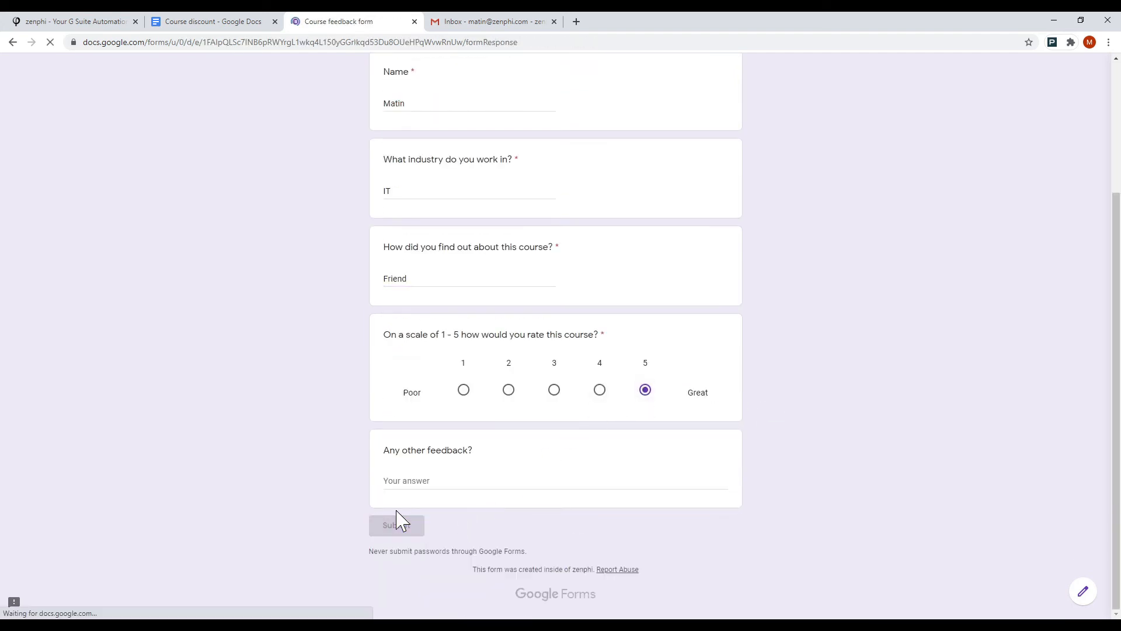
Back in zenphi, open the latest run from the Discount email flow's run history and refresh its details to check the status.
click(37, 22)
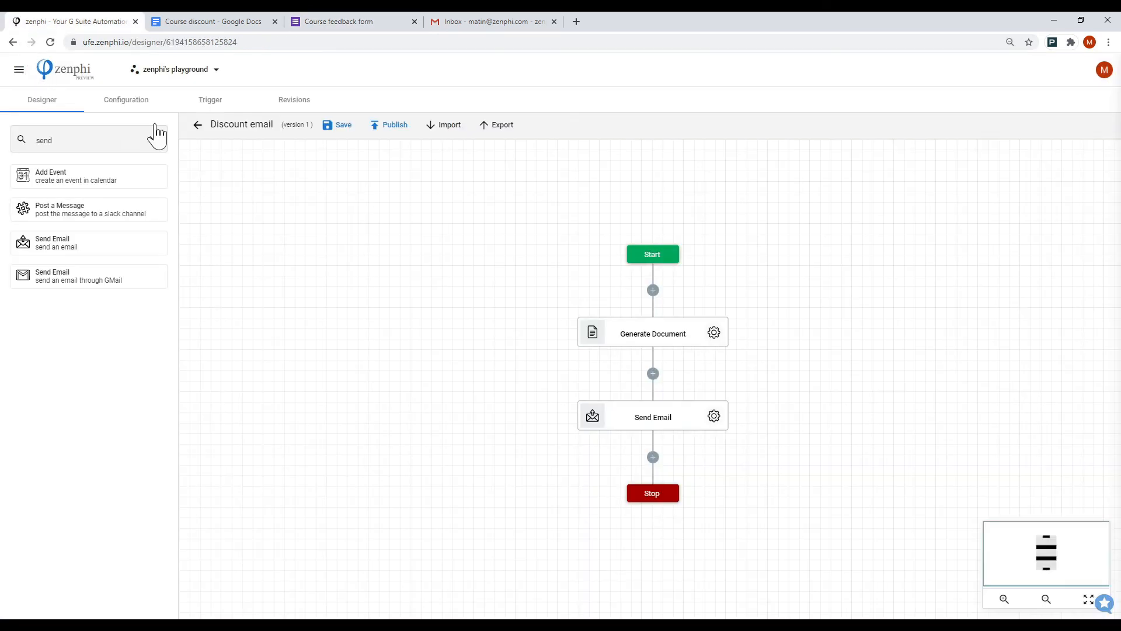
click(8, 70)
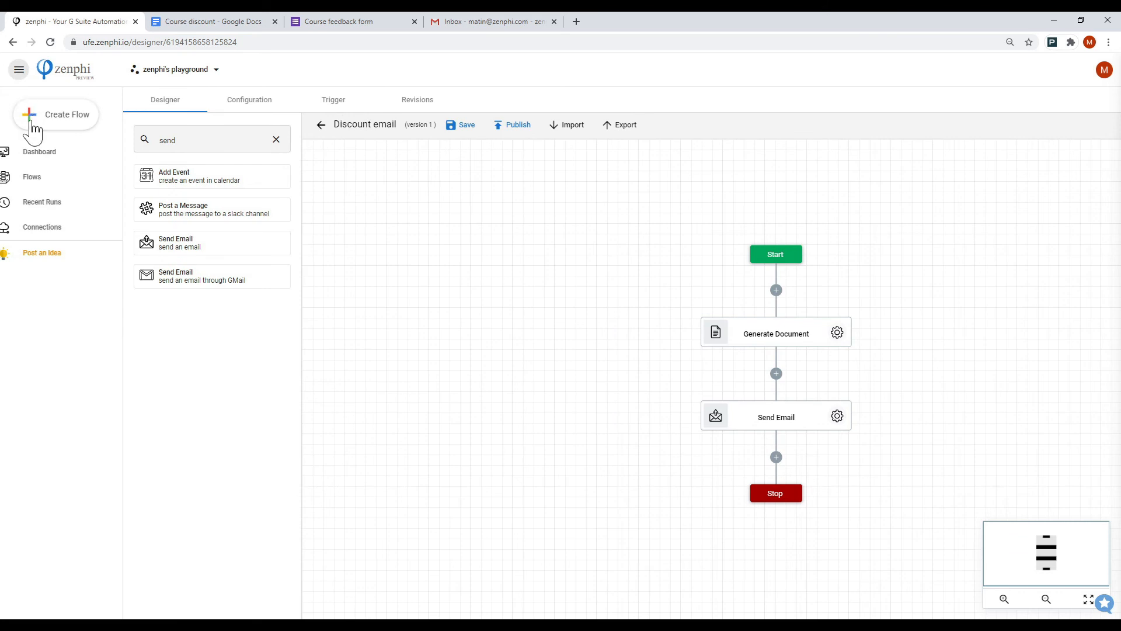
click(42, 177)
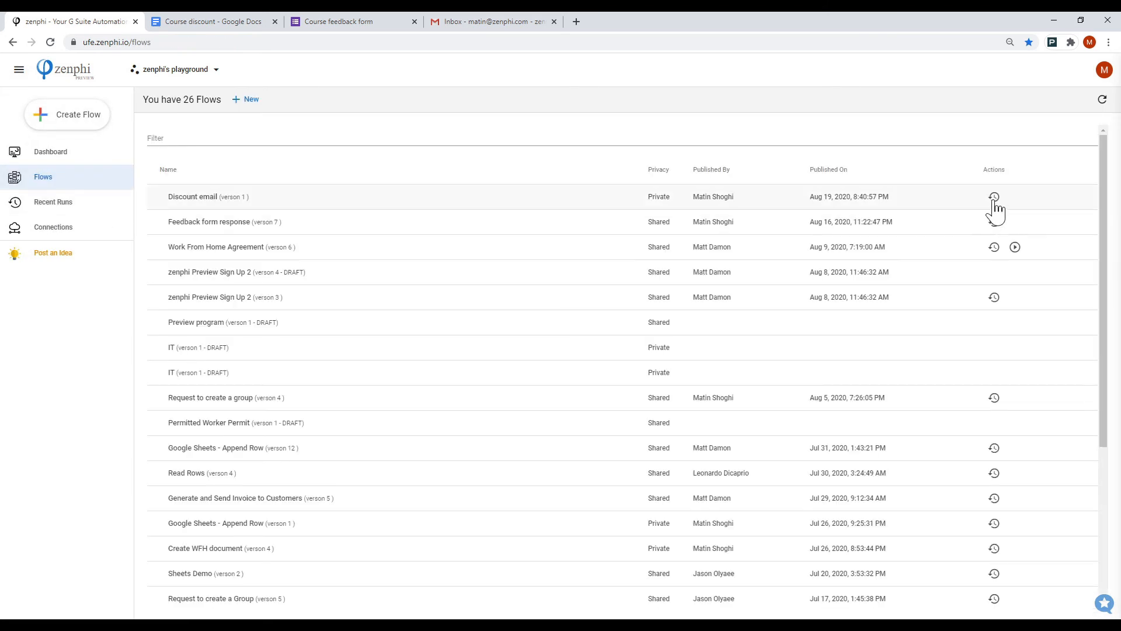
click(997, 197)
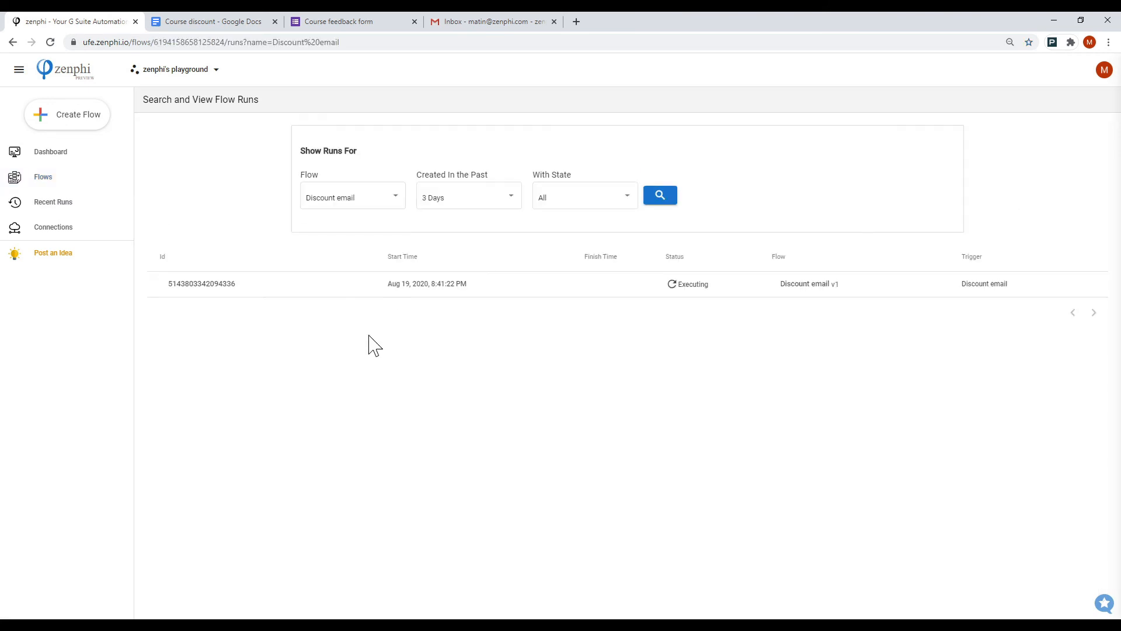
click(214, 290)
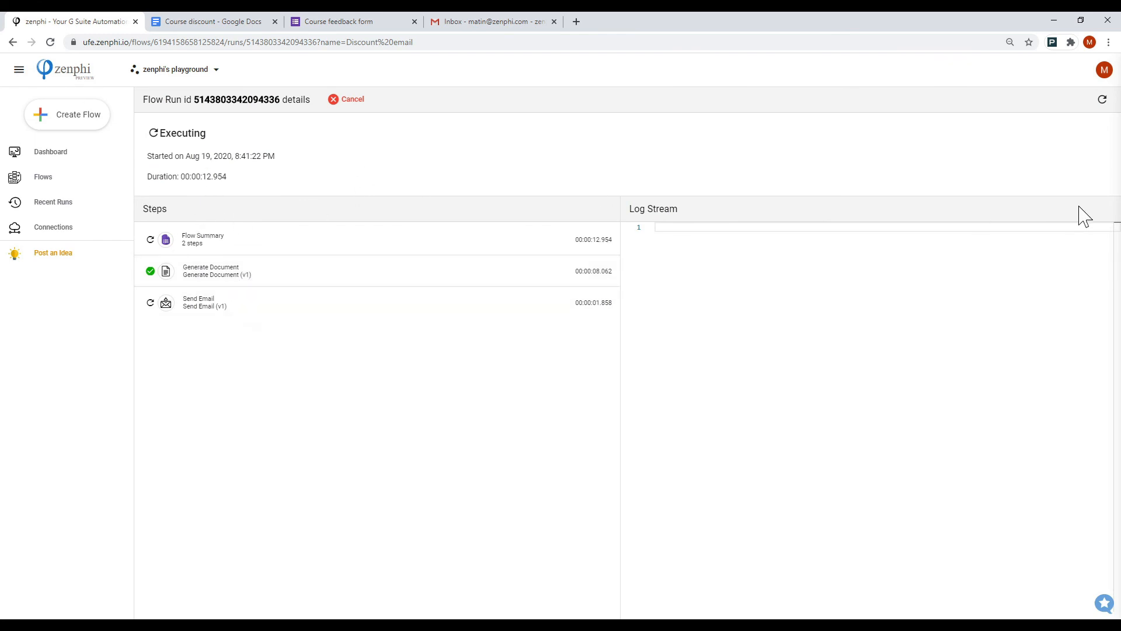
click(1102, 100)
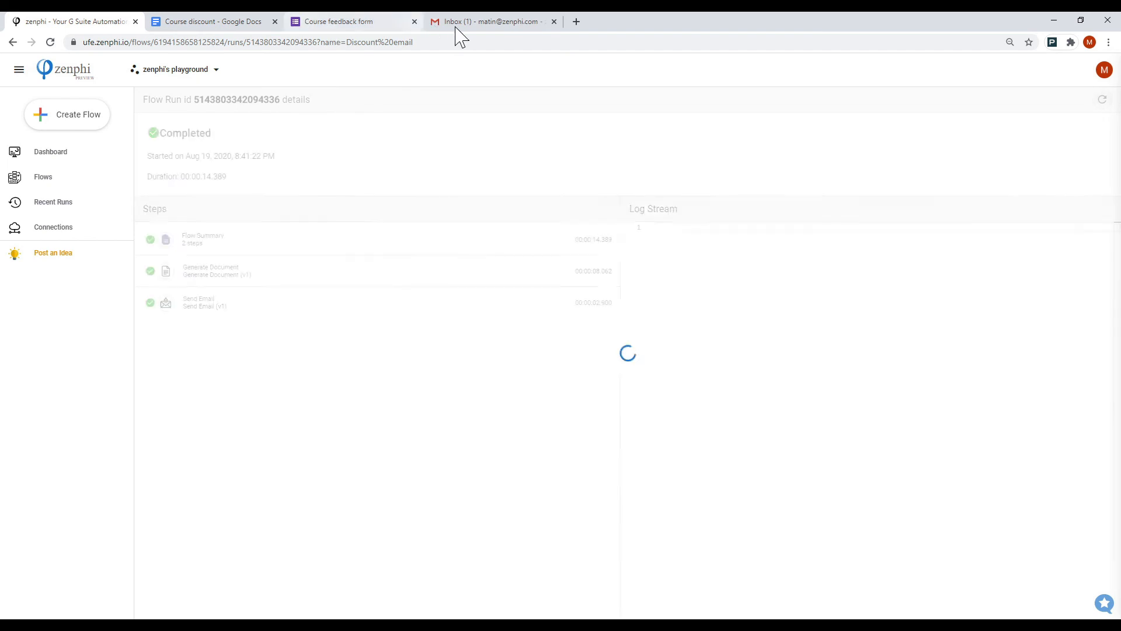
Switch to the Gmail inbox and open the discount email received from zenphi.
key(ctrl+4)
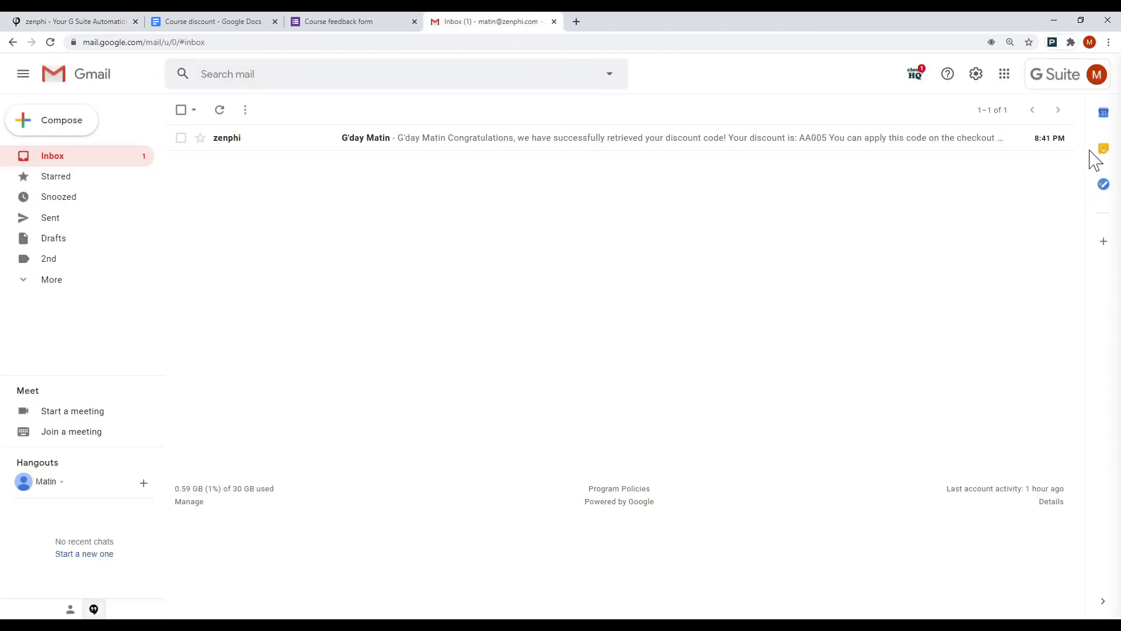
click(891, 141)
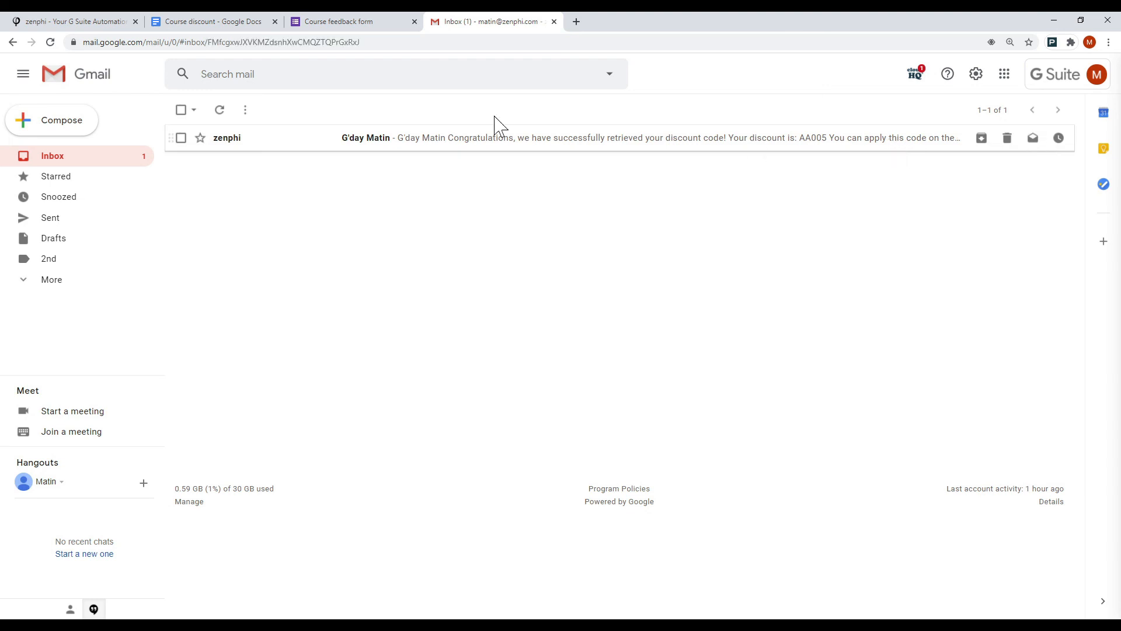